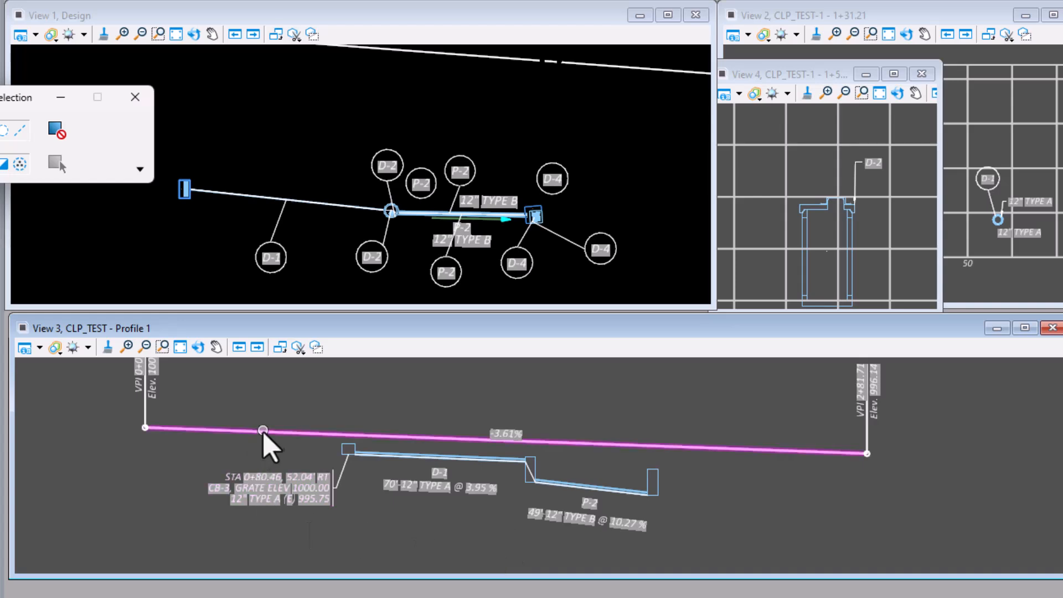
# Open the drainage design file for editing by upgrading it to the installed OpenRoads Designer 2024 version
pyautogui.moveTo(620, 447)
pyautogui.click(475, 147)
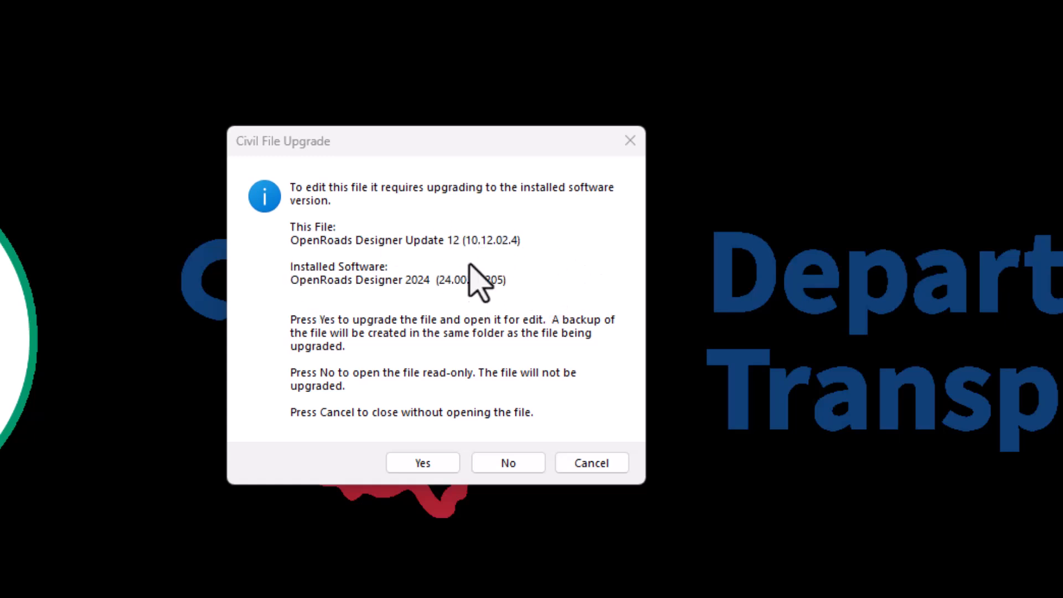
pyautogui.click(423, 463)
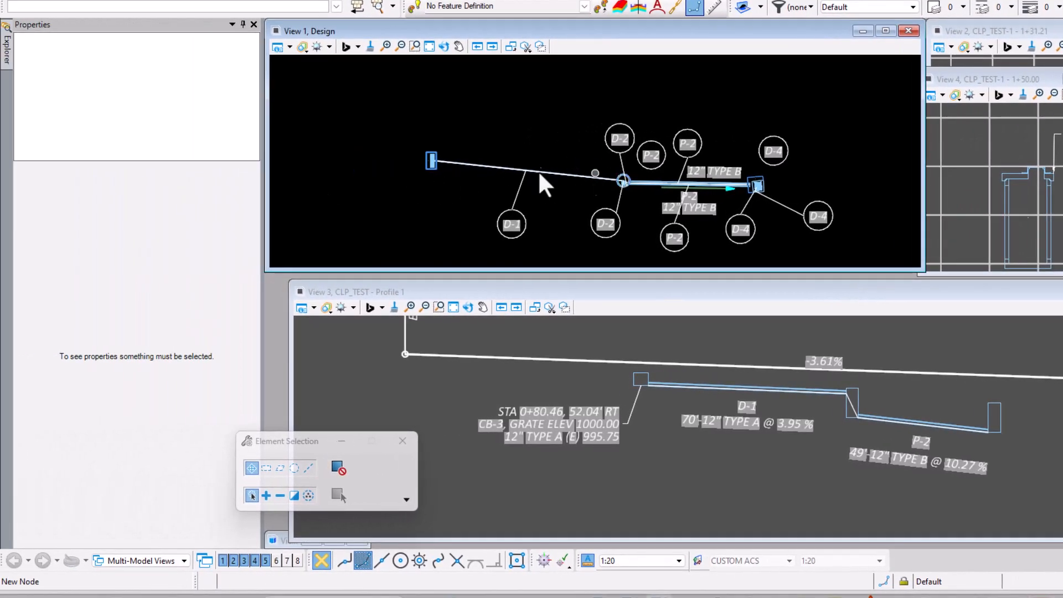
# Examine each OHDOT_StormSanNode item attached to manhole node D-2 in the plan view
pyautogui.click(619, 177)
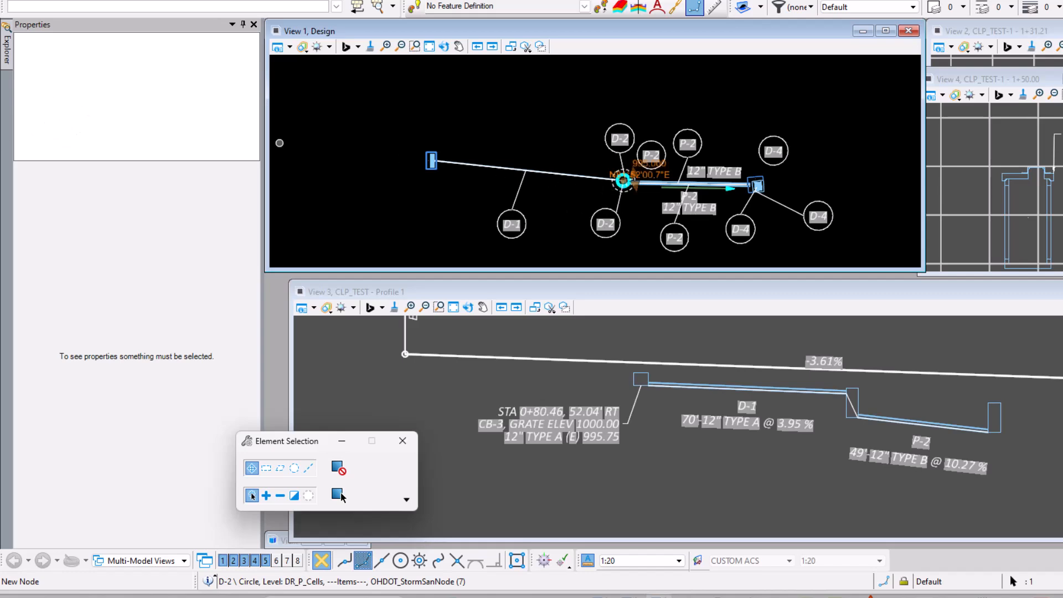
pyautogui.click(48, 92)
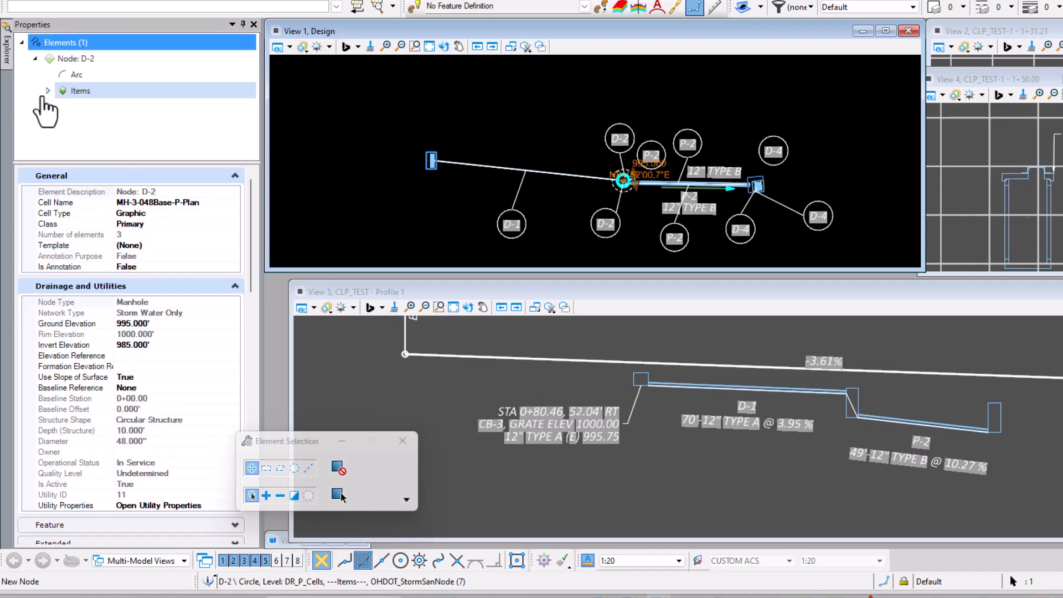
pyautogui.click(118, 108)
pyautogui.click(132, 124)
pyautogui.click(143, 142)
pyautogui.scroll(-1, 142, 141)
pyautogui.click(144, 109)
pyautogui.click(144, 124)
pyautogui.click(150, 139)
pyautogui.click(158, 154)
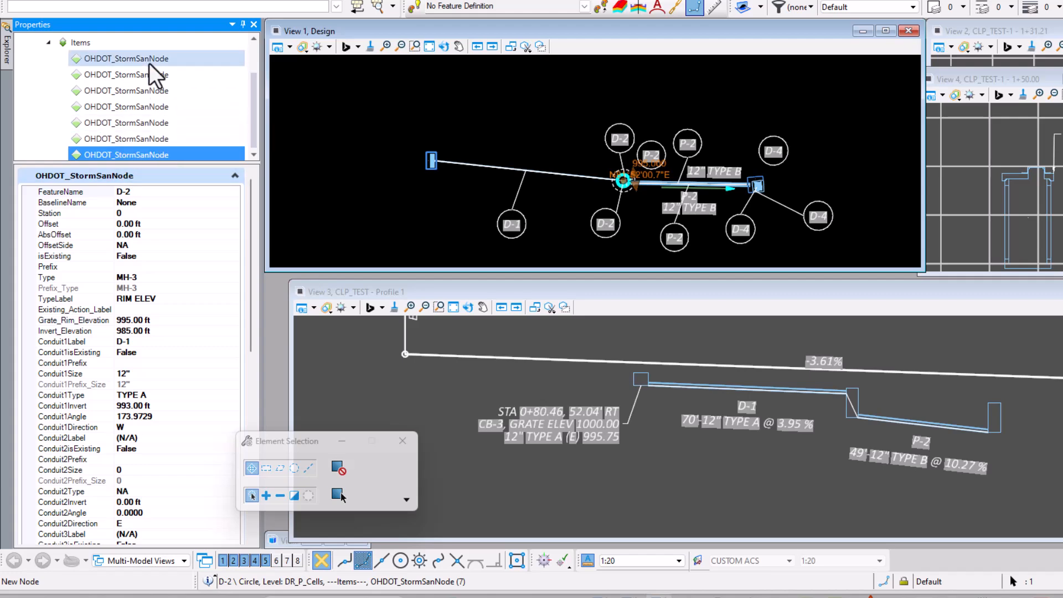
# Find the Item Types manager by searching for "item", then expand and select the OHDOT_DU library
pyautogui.click(498, 132)
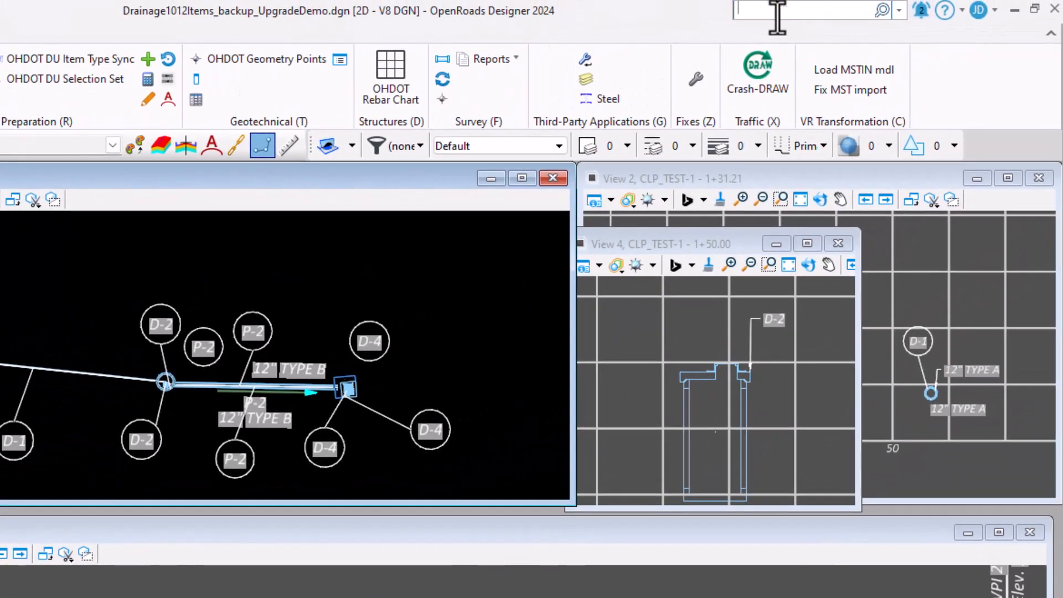
pyautogui.write('item')
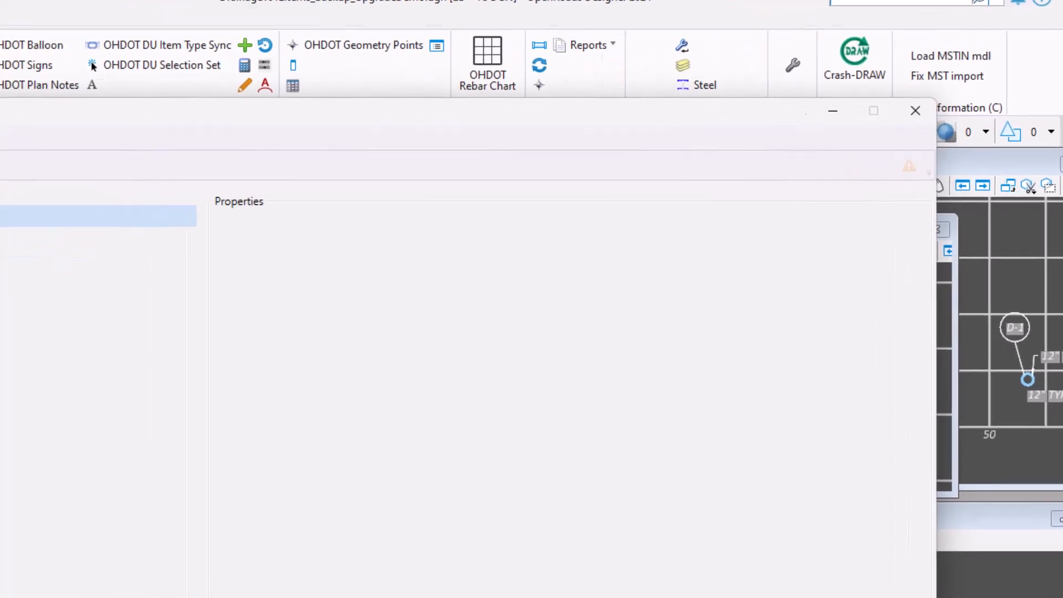
pyautogui.moveTo(184, 36); pyautogui.dragTo(200, 37)
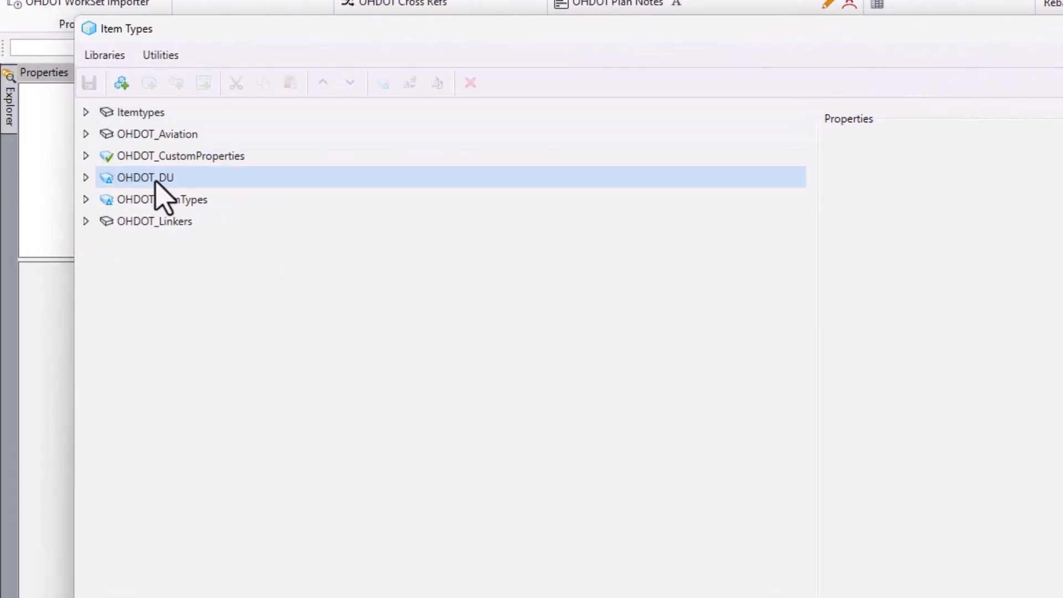
pyautogui.moveTo(145, 180)
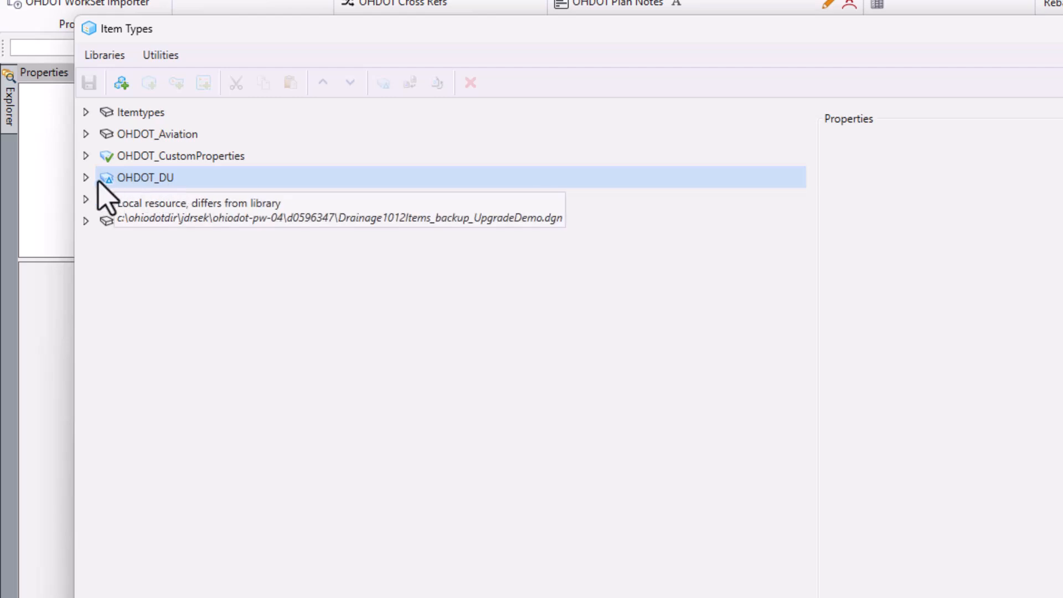
pyautogui.click(86, 177)
pyautogui.click(152, 179)
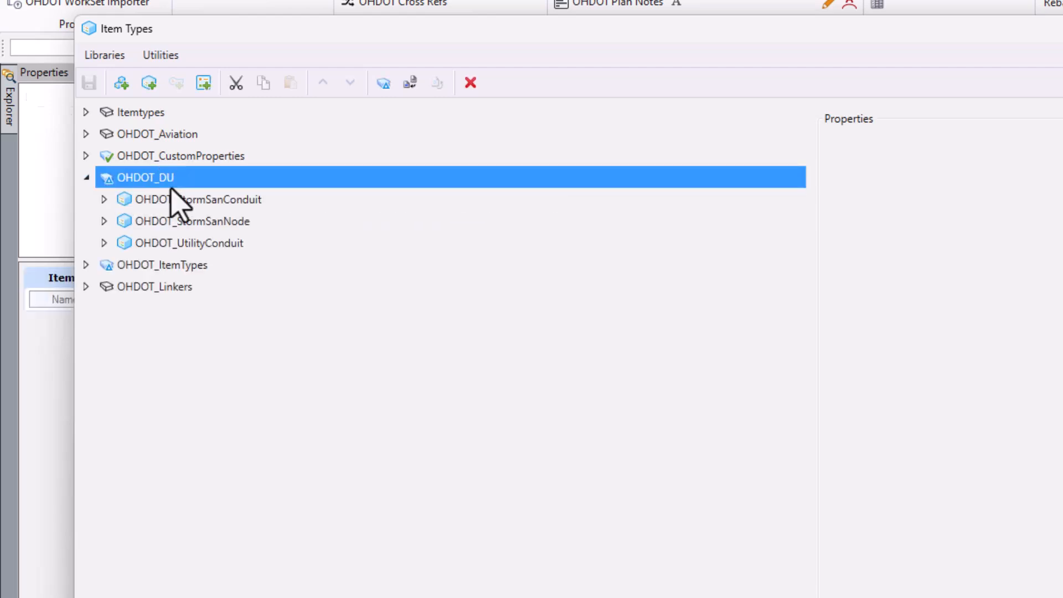
# Update the OHDOT_DU item type library from the source library, accept the changes to referenced items, and close the Item Types manager
pyautogui.click(105, 55)
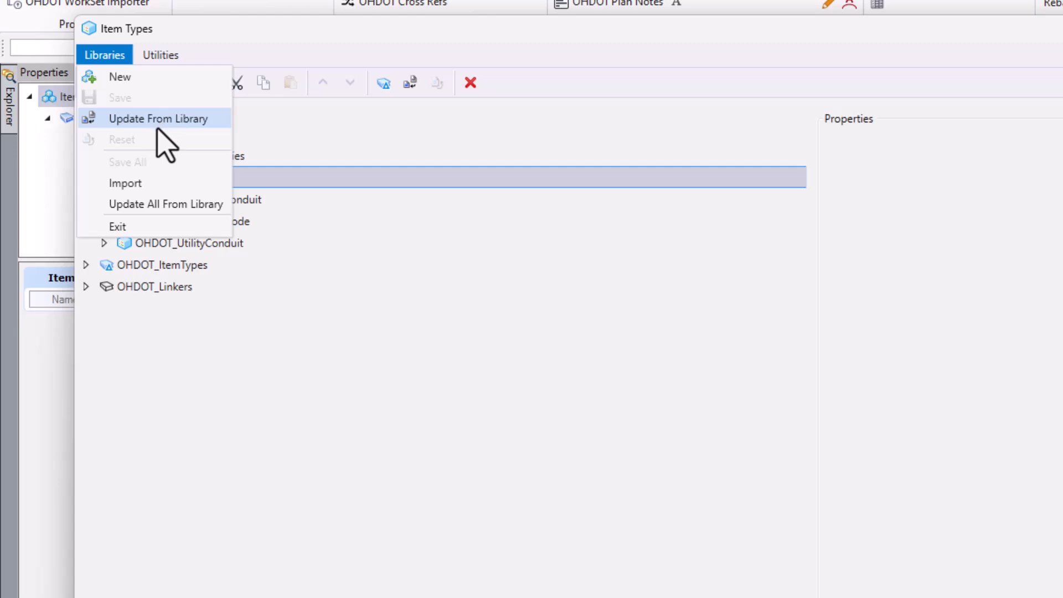
pyautogui.click(149, 119)
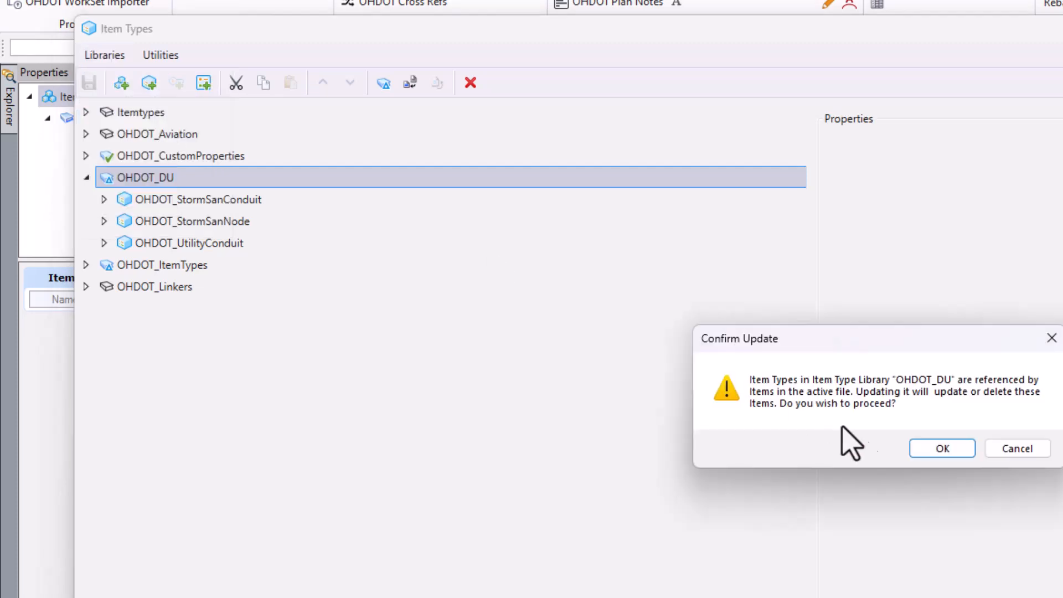
pyautogui.click(939, 448)
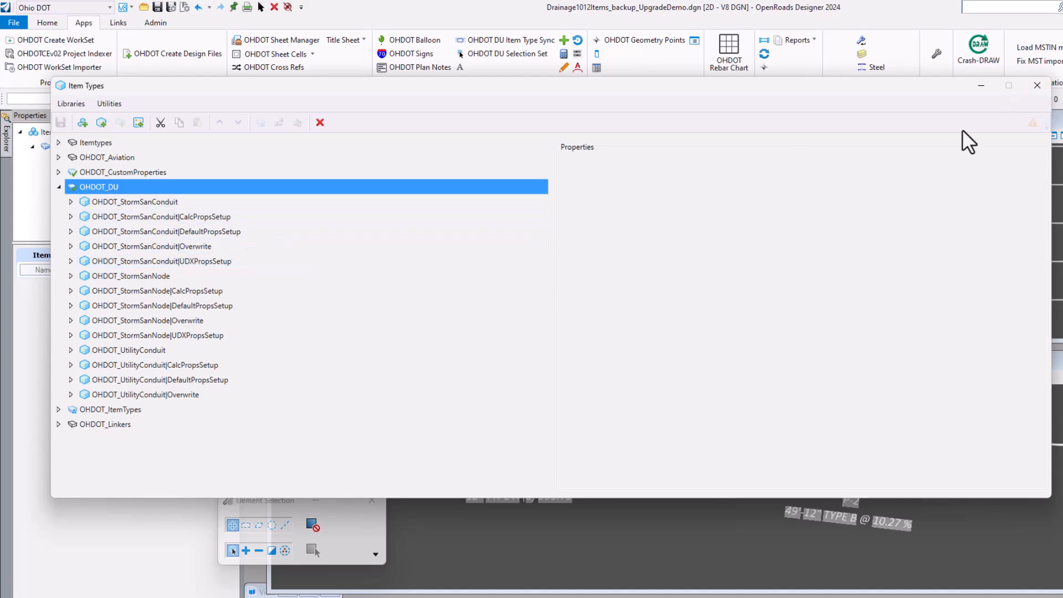
pyautogui.click(1038, 86)
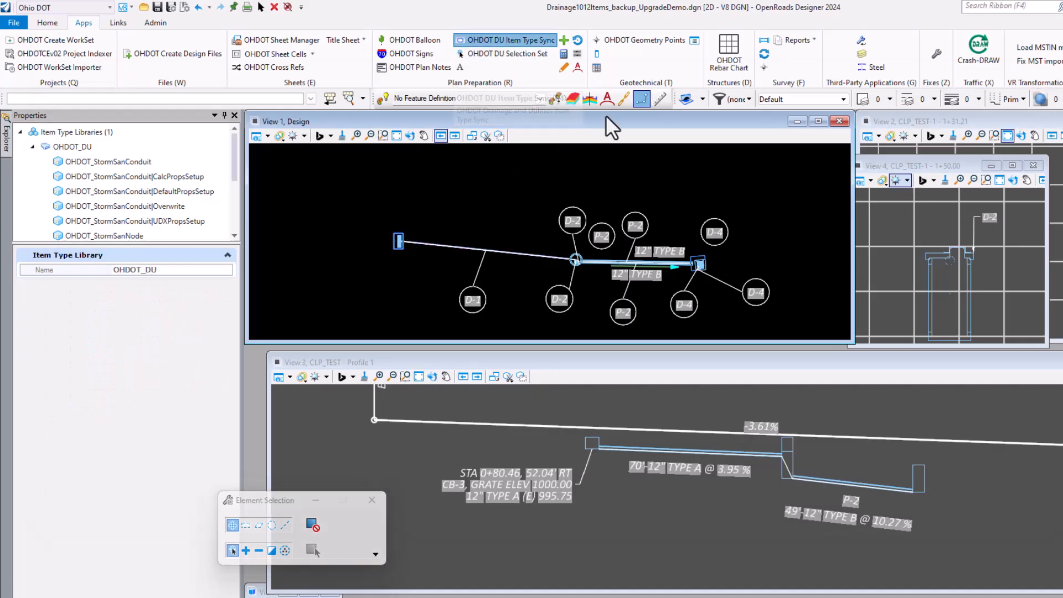
# Launch OHDOT DU Item Type Sync and detach all view DU item type instances from the drainage elements
pyautogui.click(498, 40)
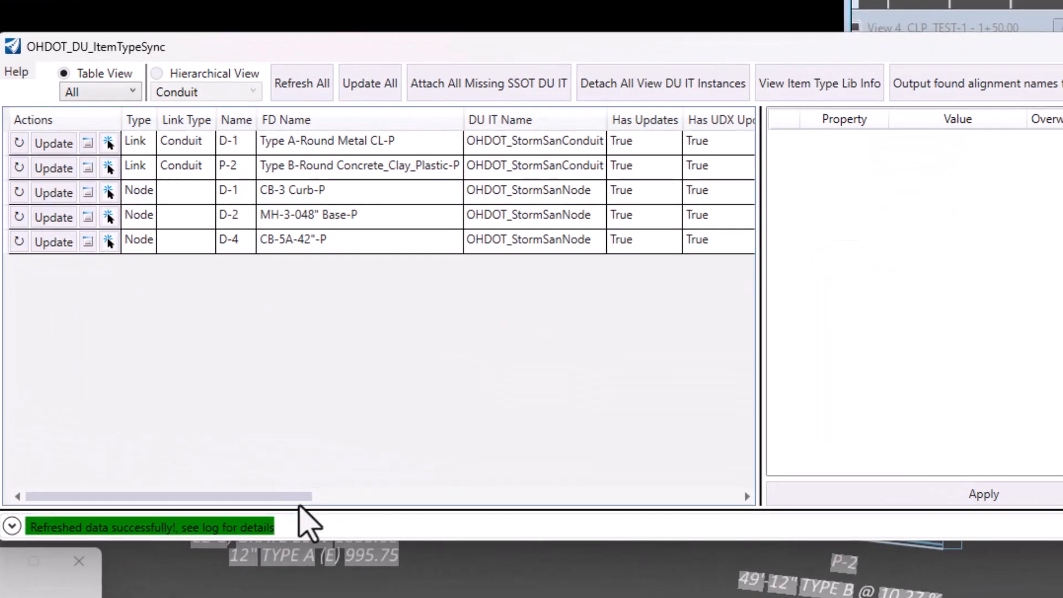
pyautogui.moveTo(301, 497); pyautogui.dragTo(506, 497)
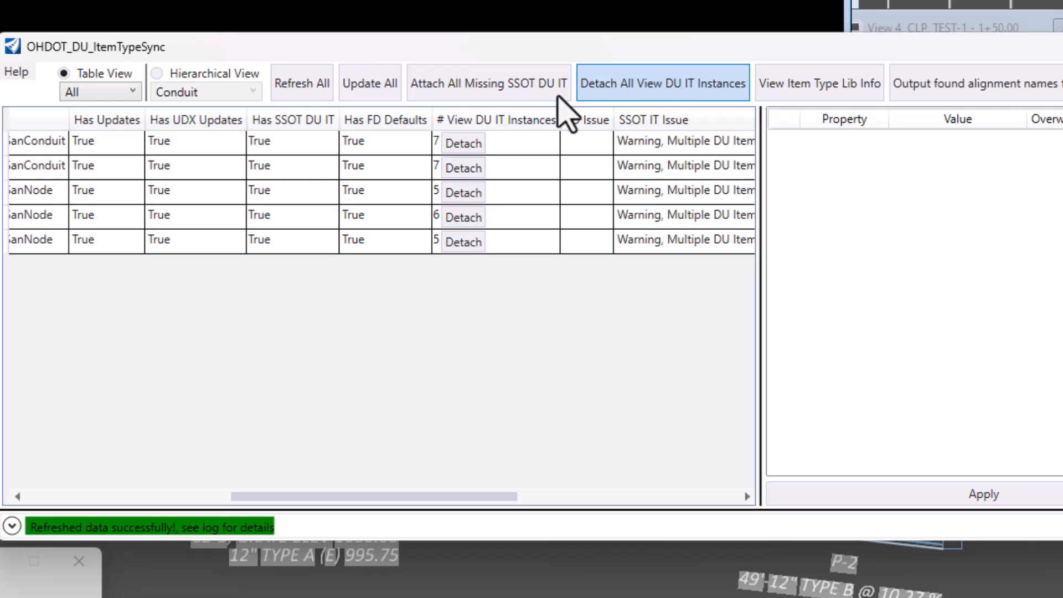
pyautogui.moveTo(379, 58); pyautogui.dragTo(474, 238)
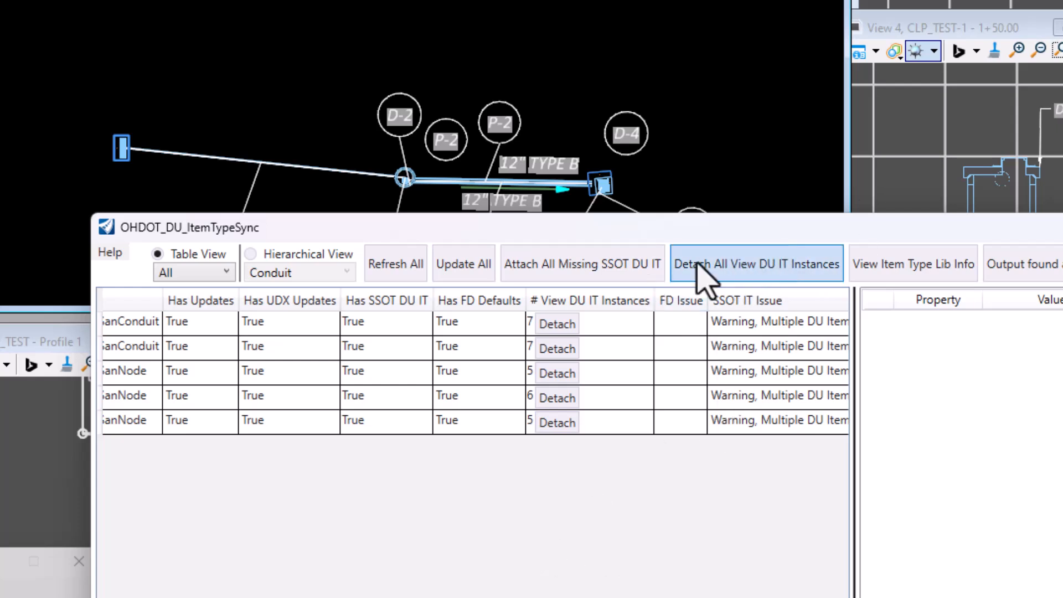
pyautogui.click(749, 264)
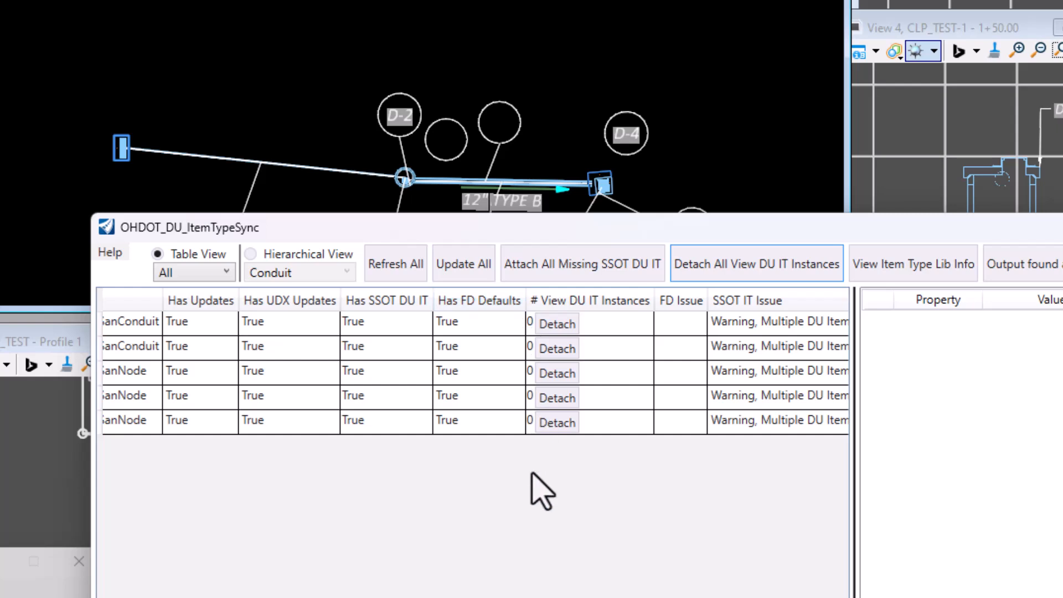
# Review the items attached to manhole node D-2 and read through the OHDOT_StormSanNode properties
pyautogui.moveTo(736, 230); pyautogui.dragTo(834, 324)
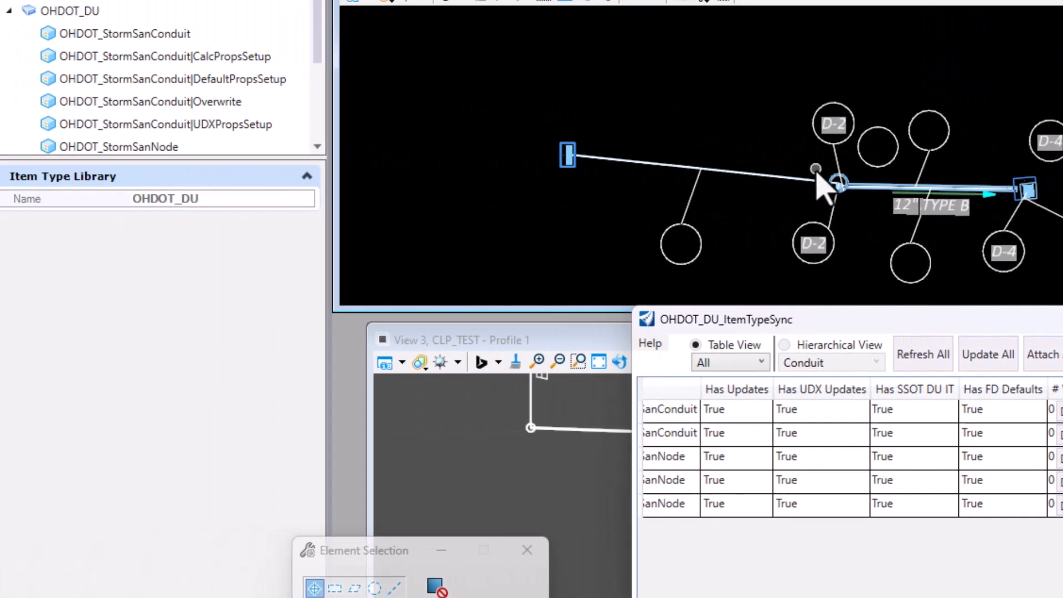
pyautogui.click(837, 182)
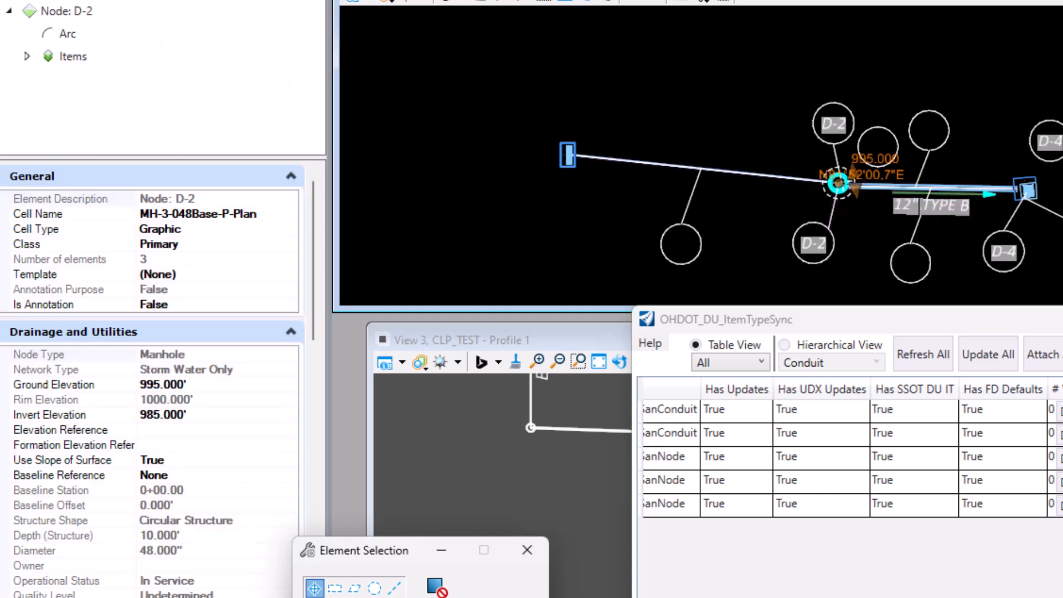
pyautogui.click(26, 56)
pyautogui.click(119, 80)
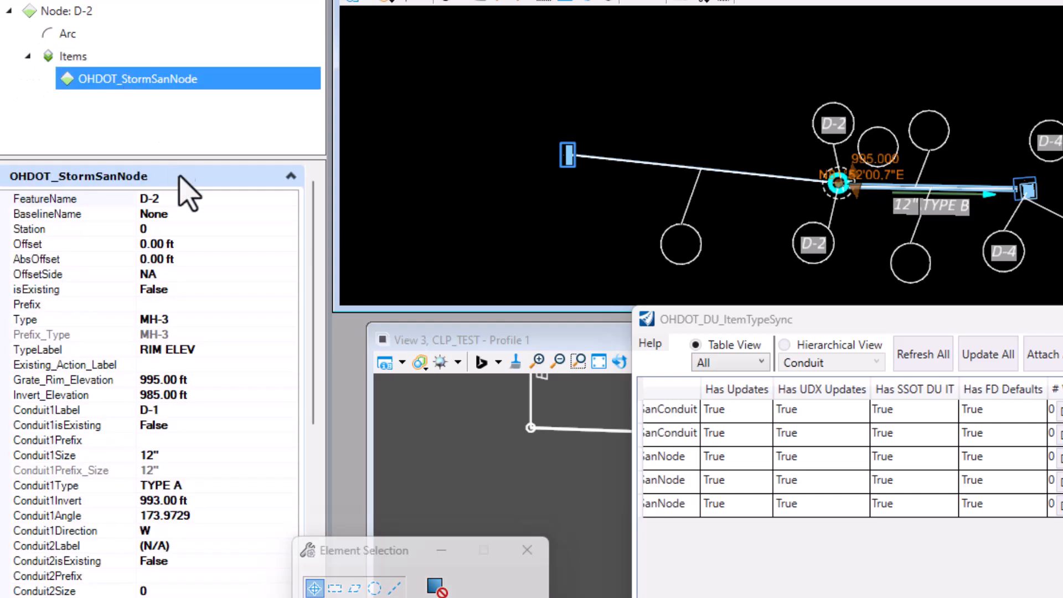
pyautogui.scroll(-5, 186, 316)
pyautogui.scroll(-9, 175, 326)
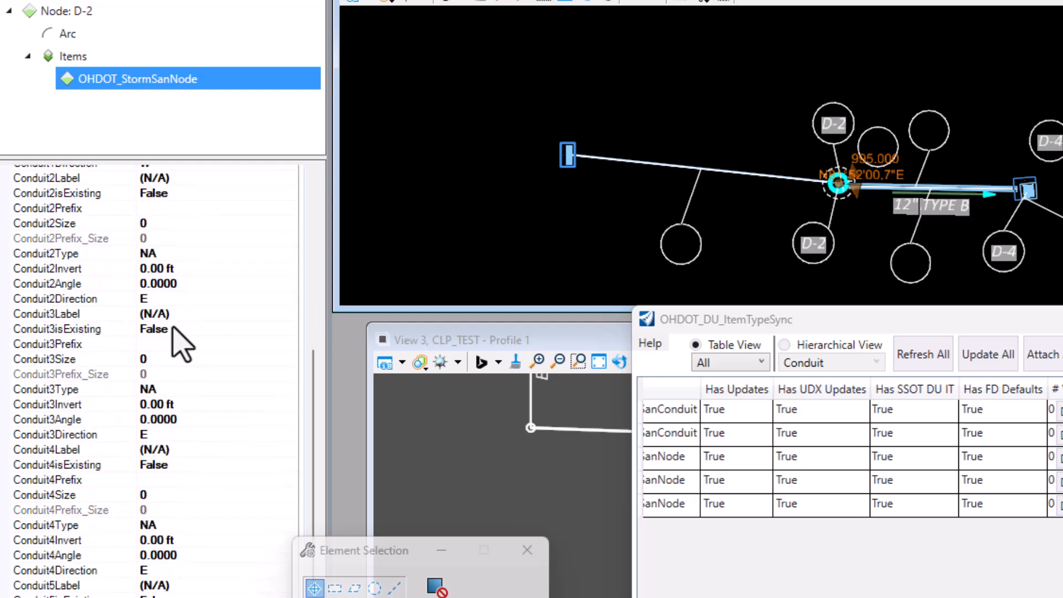
pyautogui.scroll(11, 159, 399)
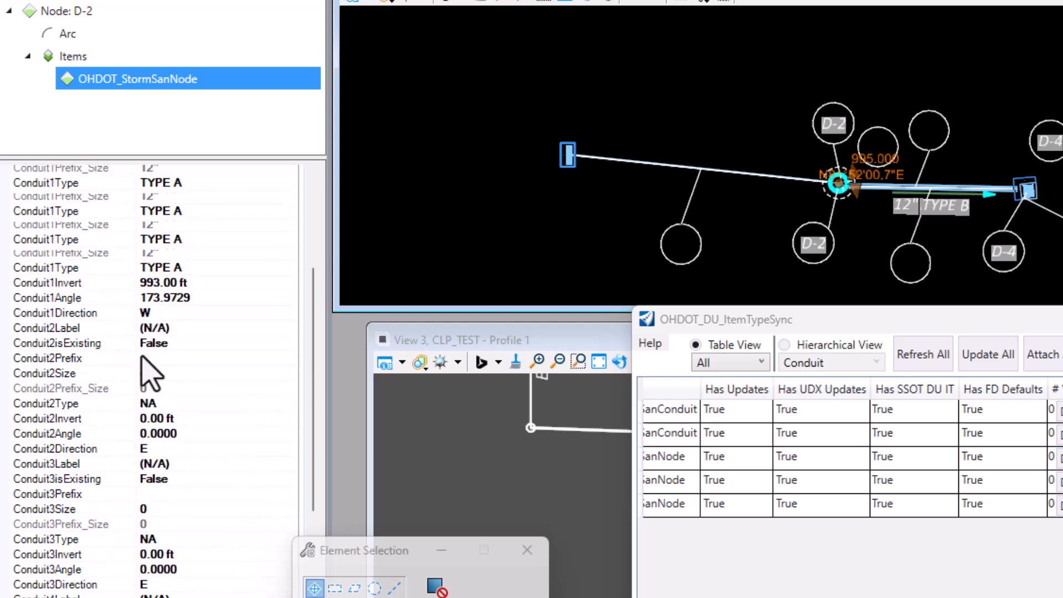
# Inspect the OHDOT_StormSanConduit item attached to conduit P-2
pyautogui.click(974, 190)
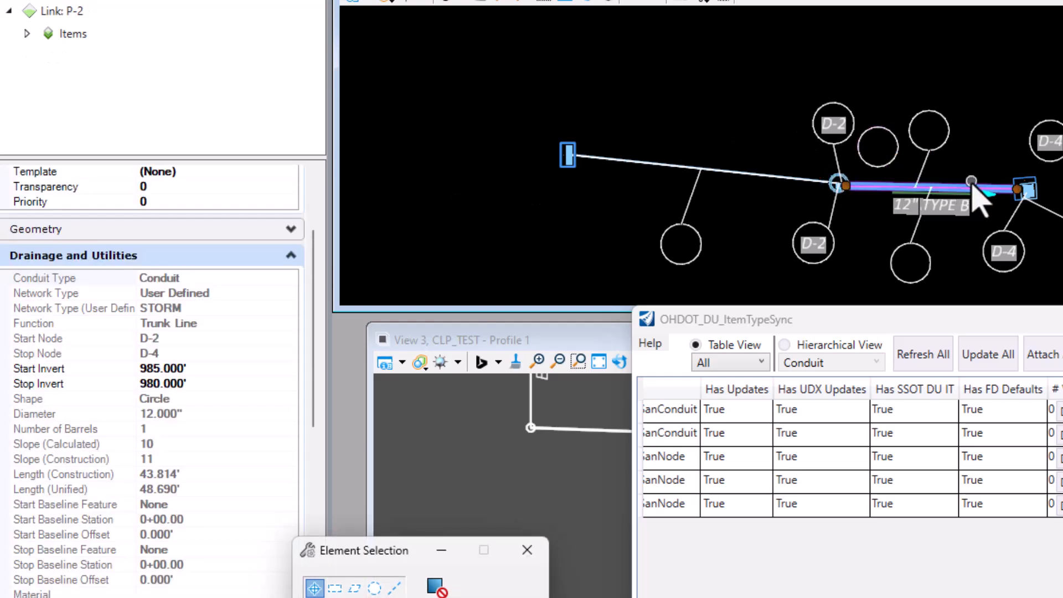
pyautogui.click(27, 33)
pyautogui.click(113, 57)
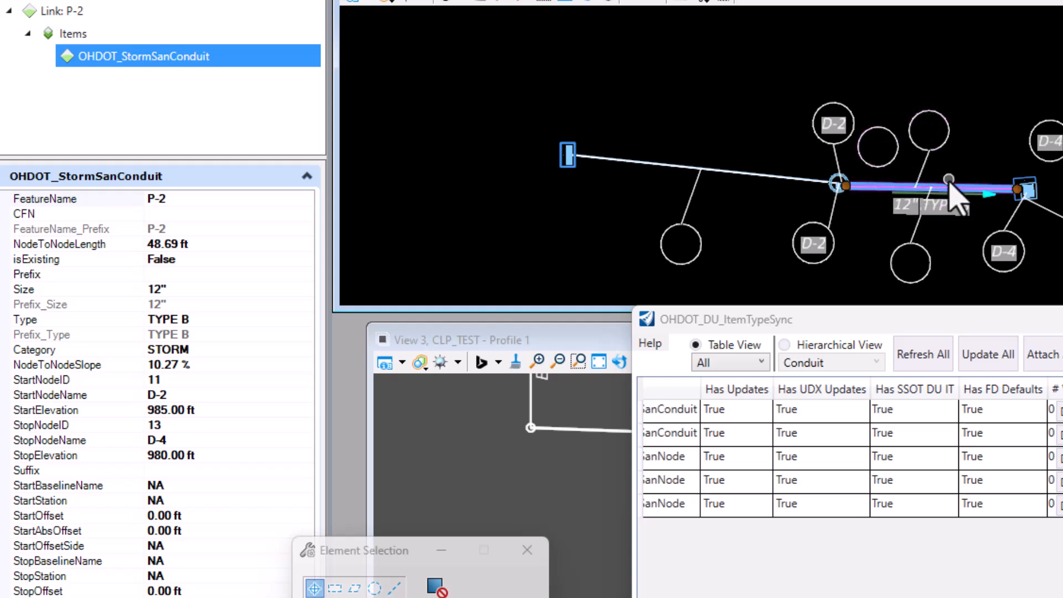
# Update all drainage elements in the item type sync tool and reopen Drainage1012Items_backup_UpgradeDemo.dgn
pyautogui.click(989, 350)
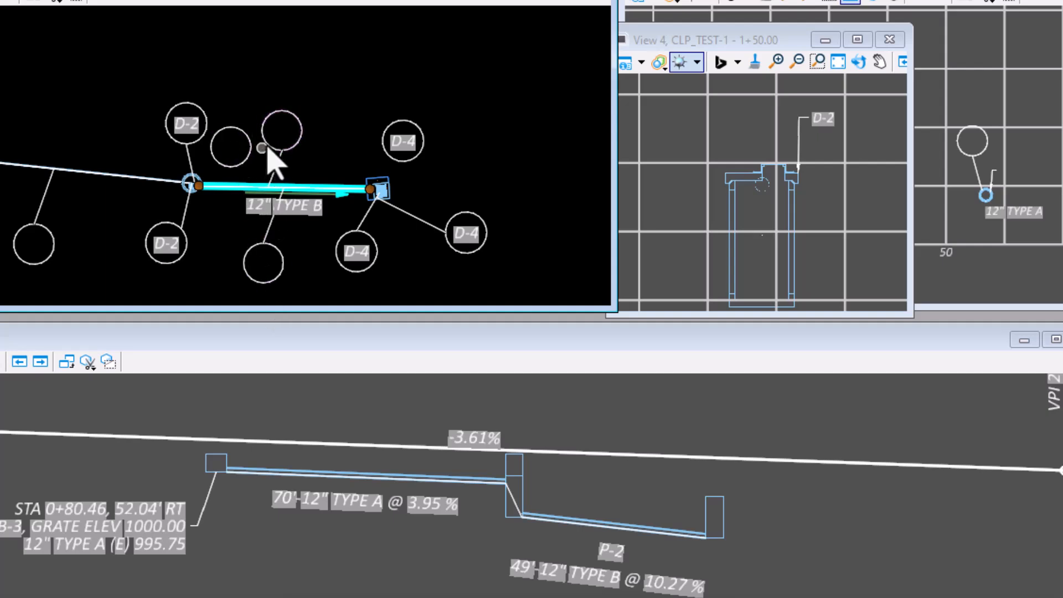
pyautogui.moveTo(483, 596); pyautogui.dragTo(489, 325)
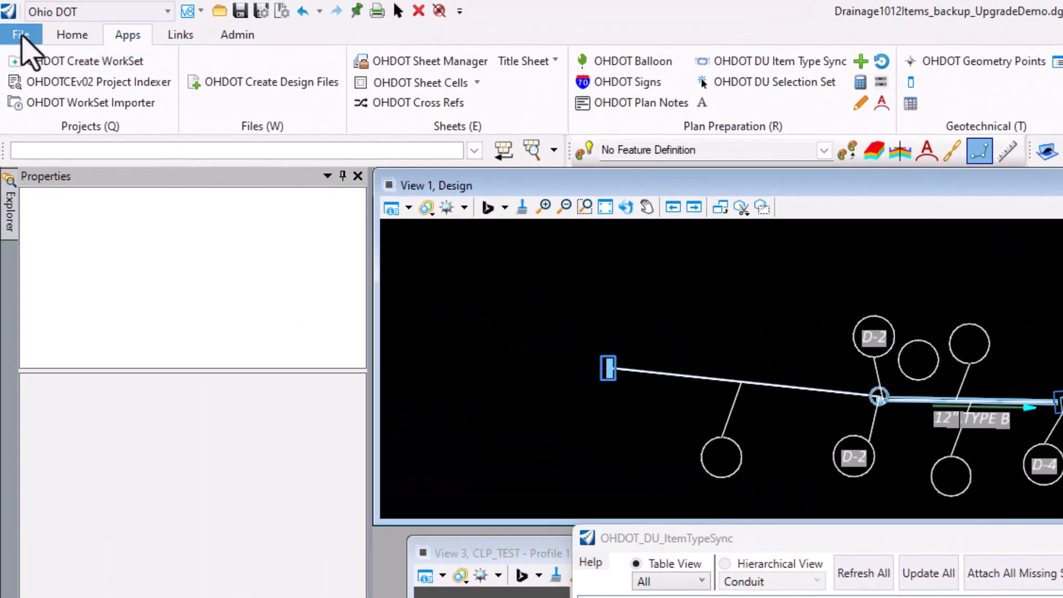
pyautogui.click(21, 35)
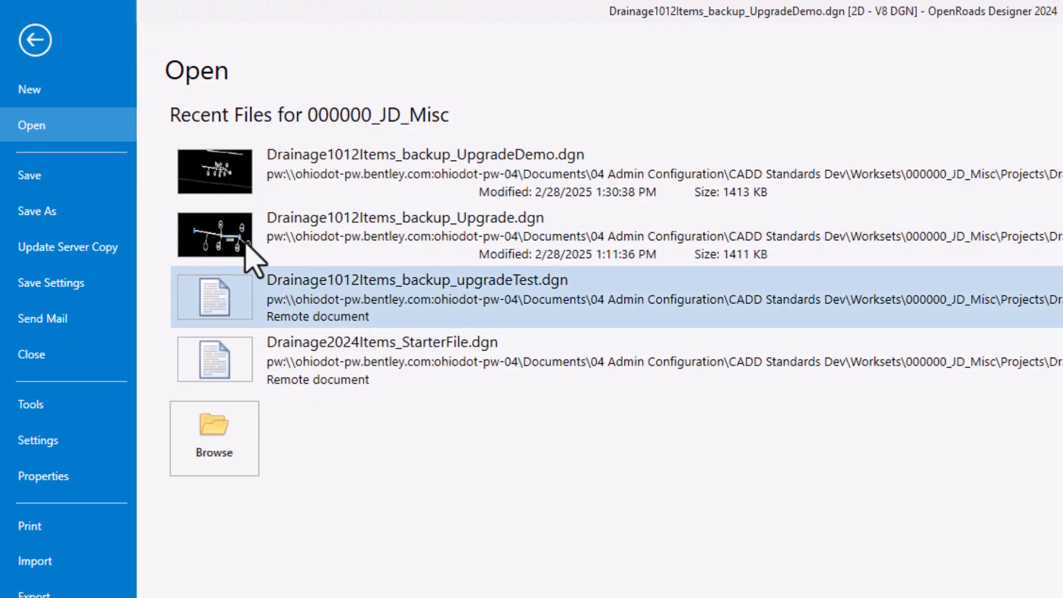
pyautogui.click(327, 186)
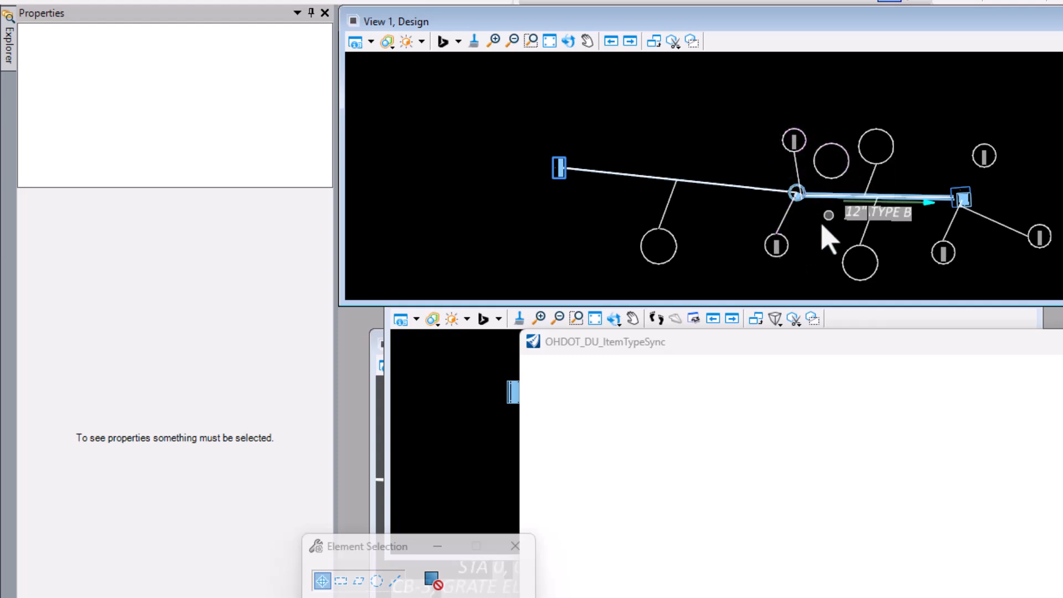
# Compare the property values of the two OHDOT_StormSanNode items attached to manhole node D-2
pyautogui.click(796, 187)
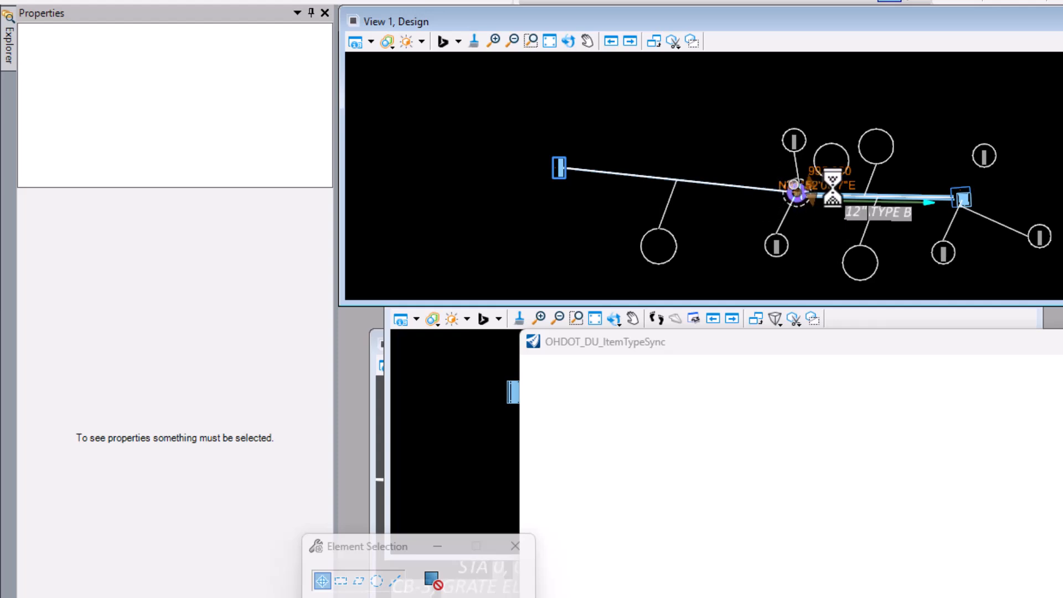
pyautogui.click(796, 191)
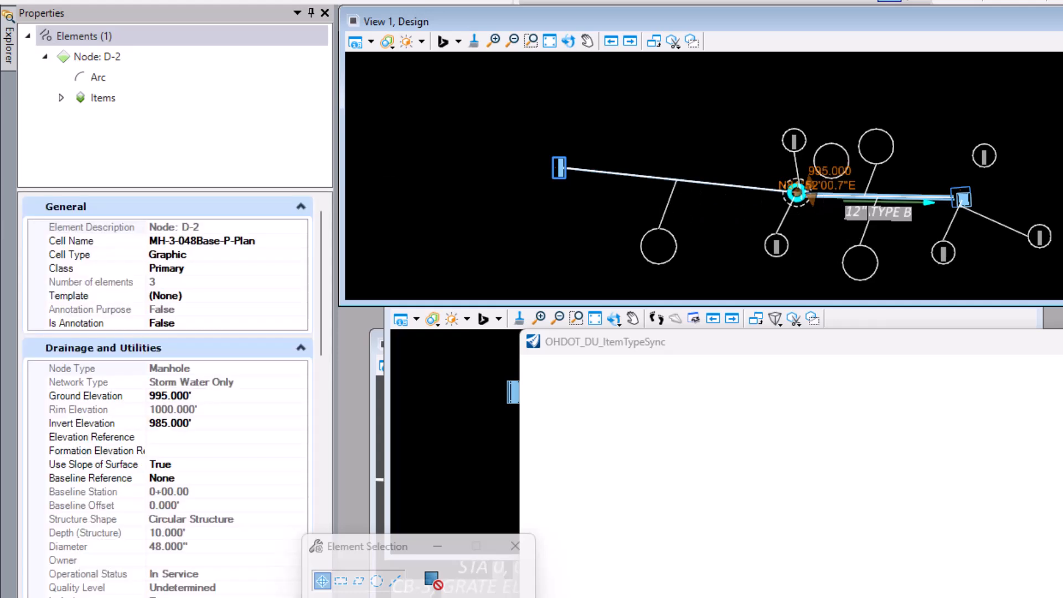
pyautogui.click(61, 98)
pyautogui.click(127, 118)
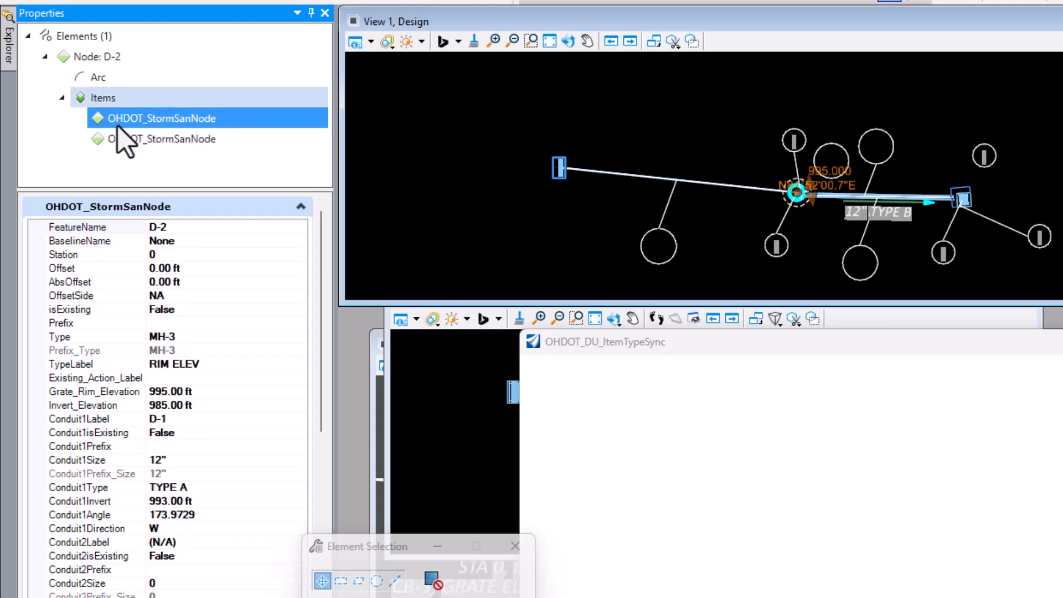
pyautogui.click(205, 139)
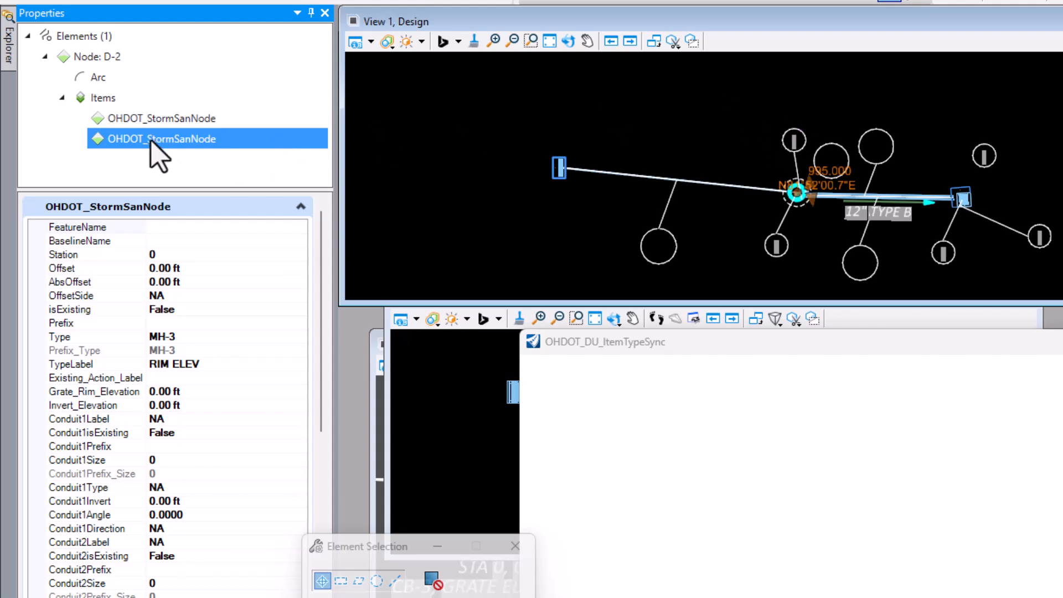
pyautogui.click(168, 122)
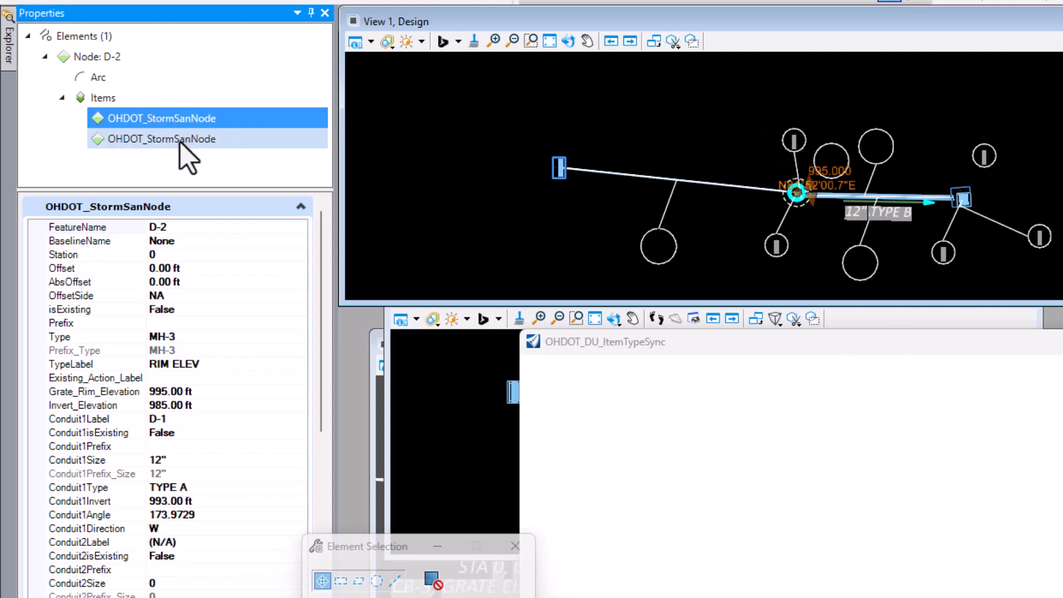
pyautogui.click(179, 142)
pyautogui.click(185, 121)
pyautogui.click(204, 141)
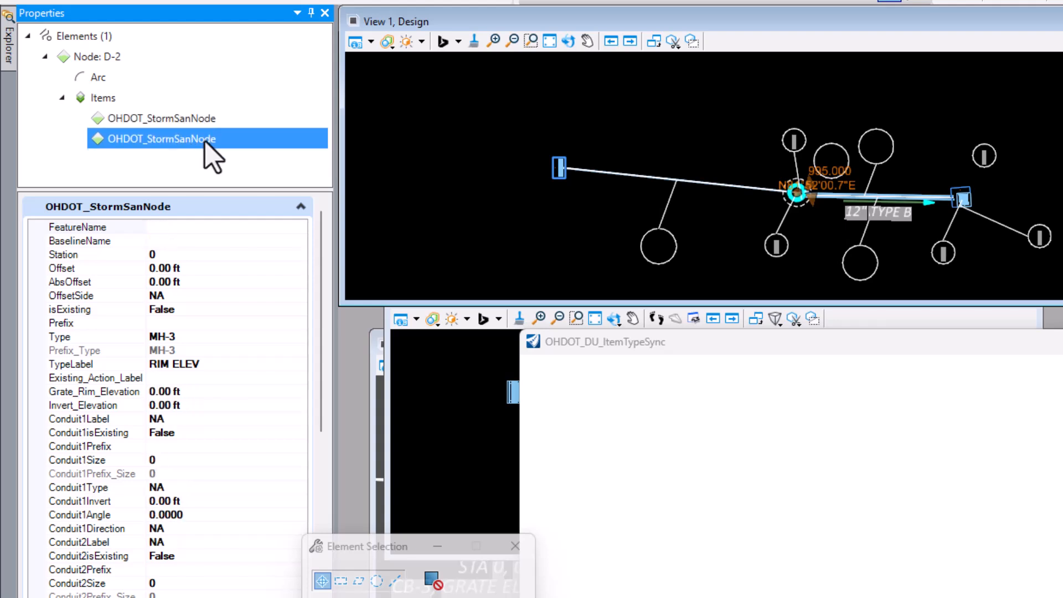
# Inspect the items on conduit P-2, detach all view item type instances in the sync tool and refresh its data
pyautogui.click(923, 194)
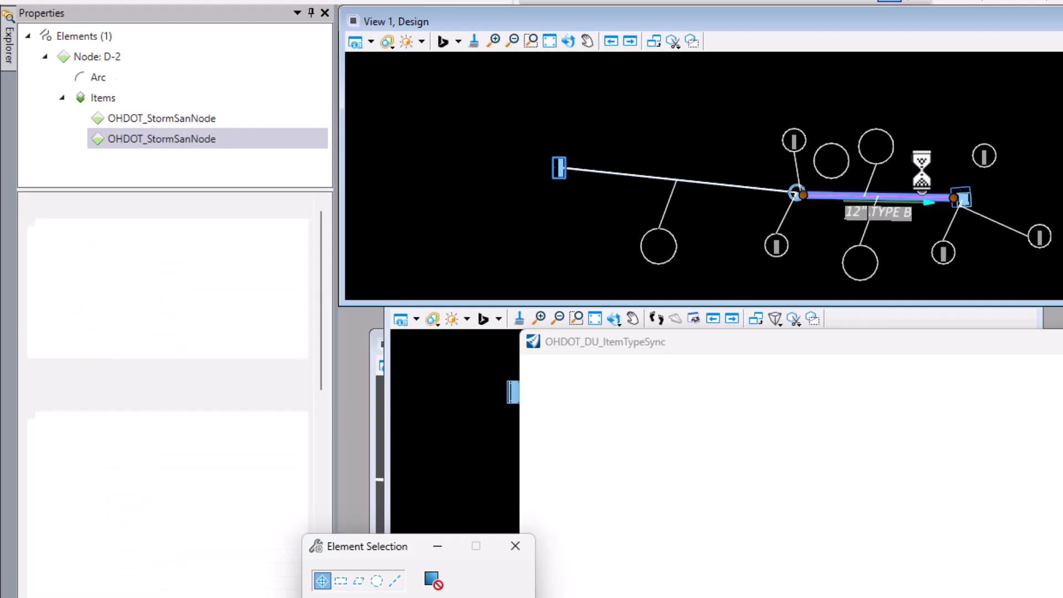
pyautogui.click(63, 77)
pyautogui.click(195, 99)
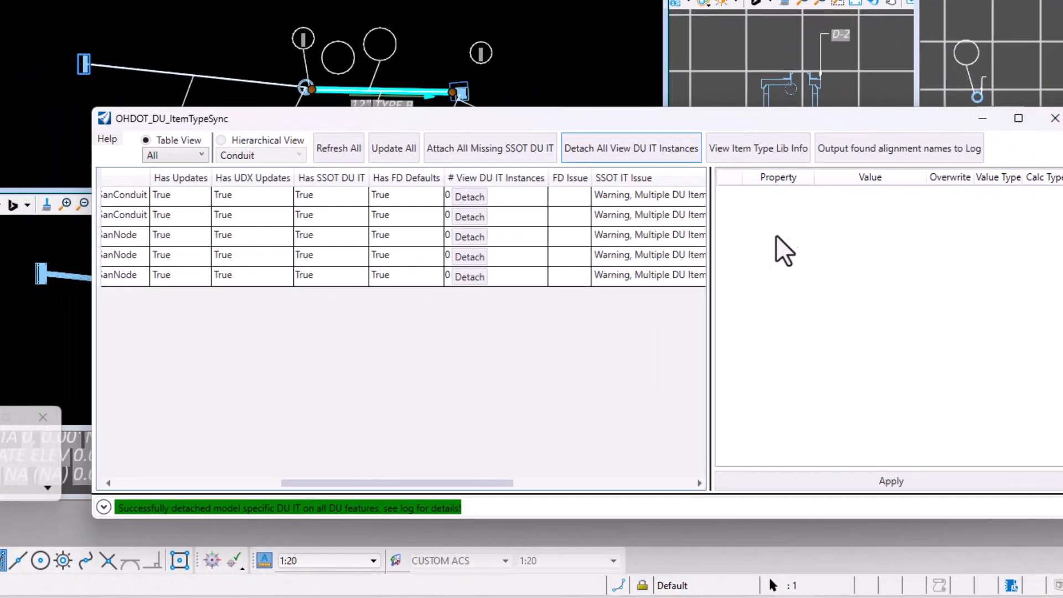
pyautogui.click(320, 151)
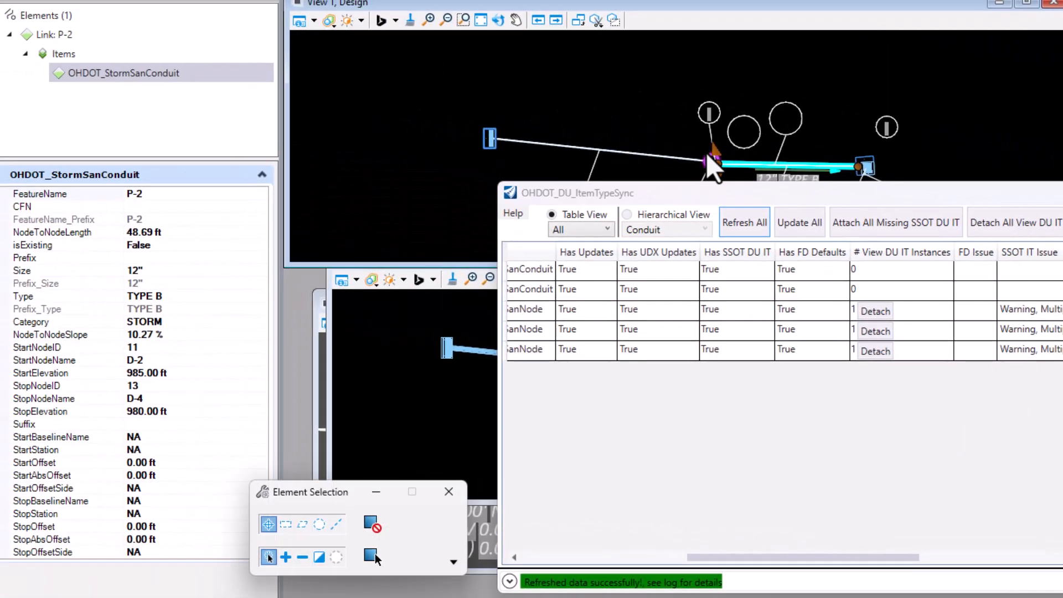
# Compare the two OHDOT_StormSanNode items on manhole node D-2 against each other again
pyautogui.click(640, 148)
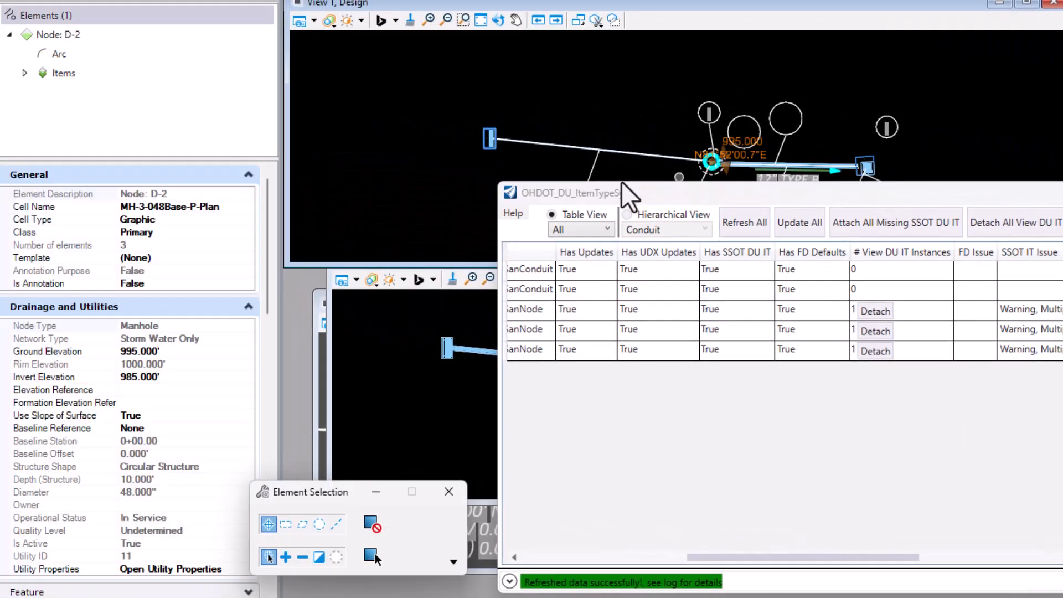
pyautogui.click(25, 74)
pyautogui.click(58, 111)
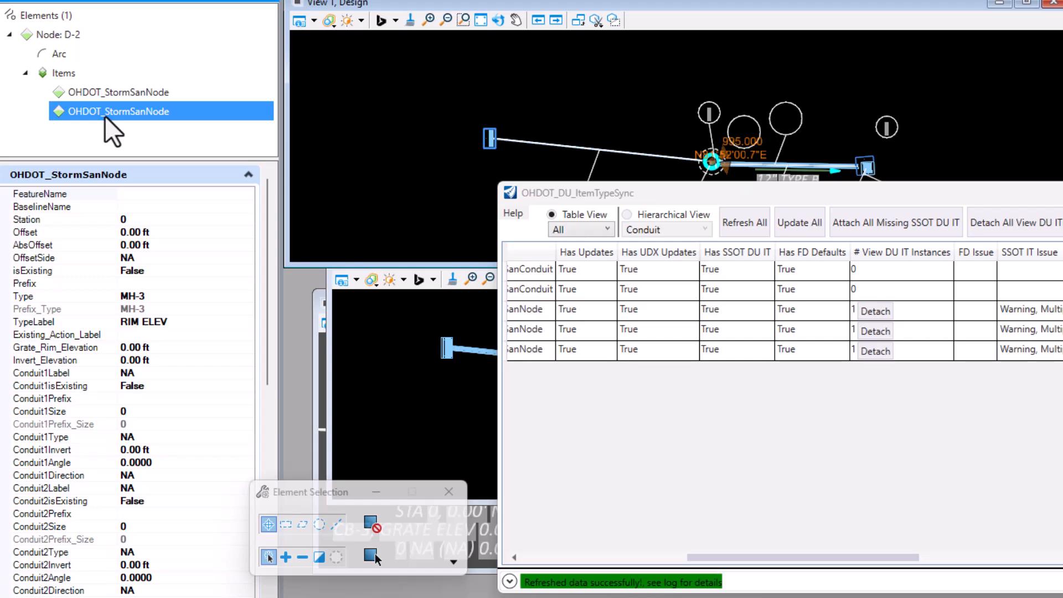
pyautogui.click(142, 92)
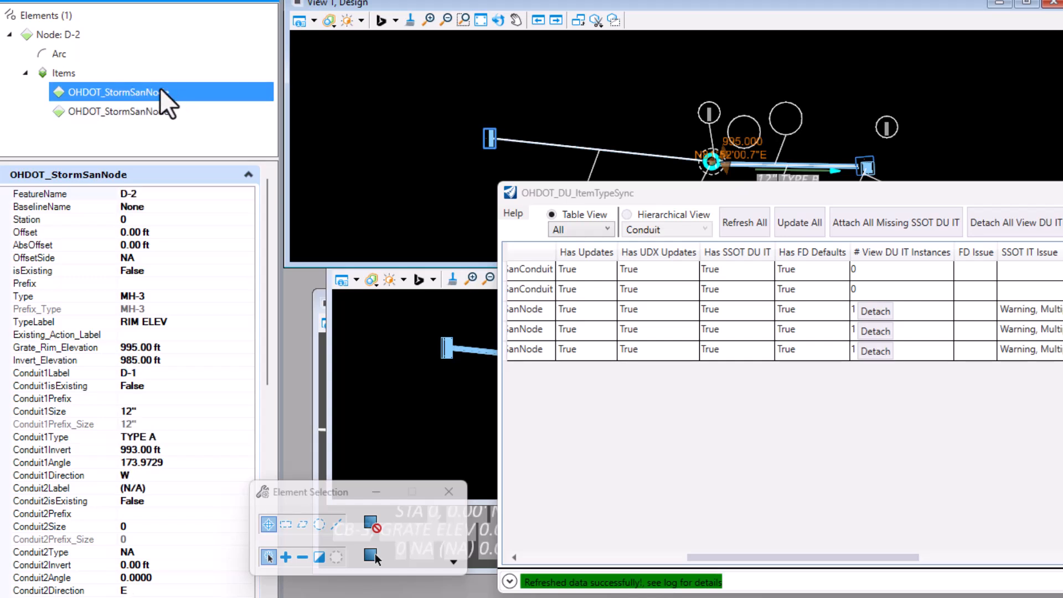
pyautogui.click(165, 110)
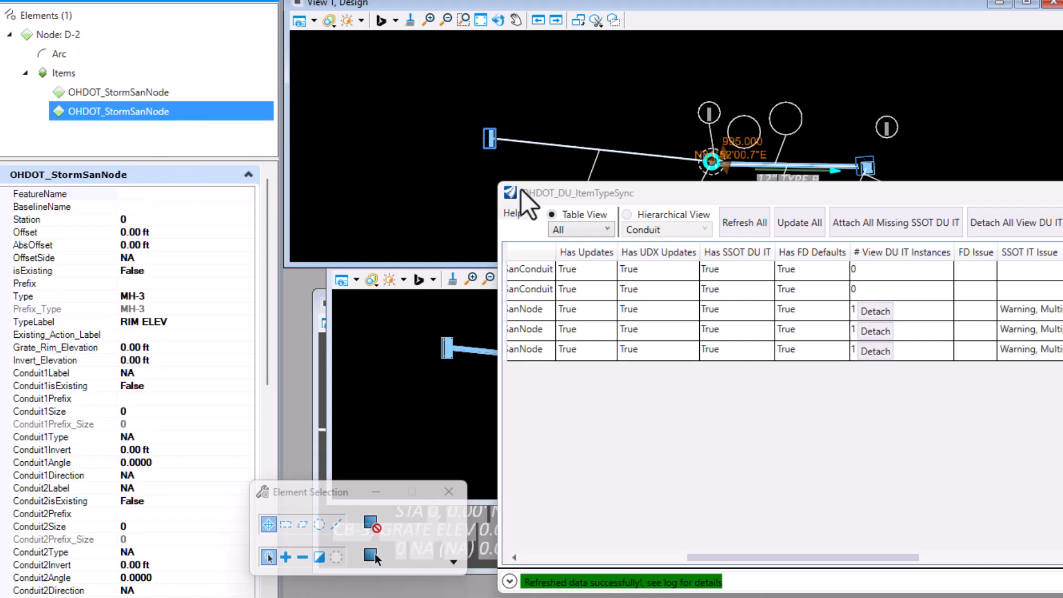
# Detach all view item type instances from the drainage nodes and uncover the plan labels in View 1
pyautogui.click(604, 143)
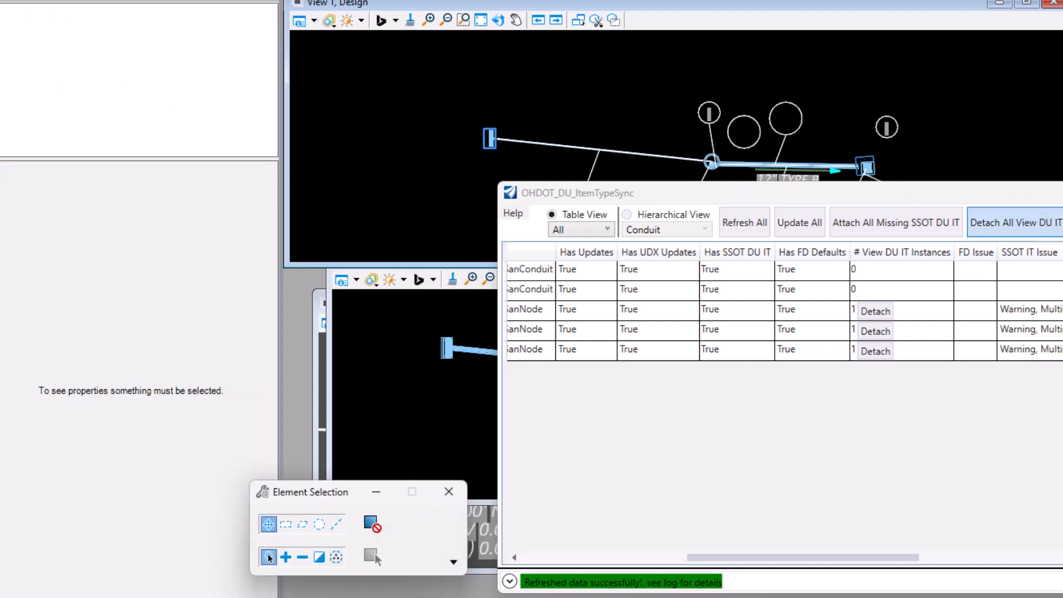
pyautogui.click(1058, 223)
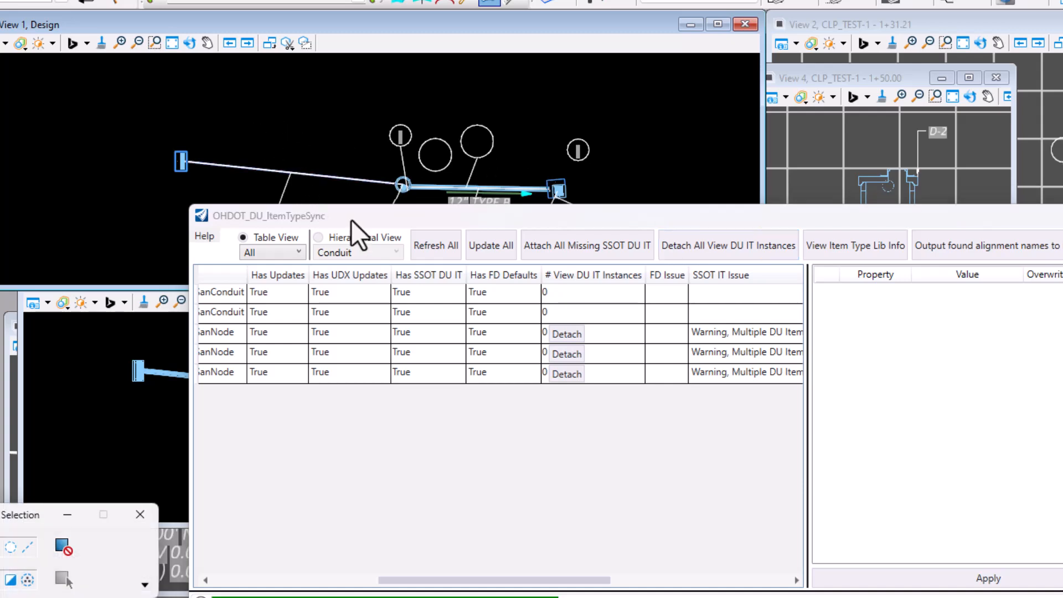
pyautogui.moveTo(351, 219); pyautogui.dragTo(413, 324)
pyautogui.click(833, 75)
pyautogui.click(544, 29)
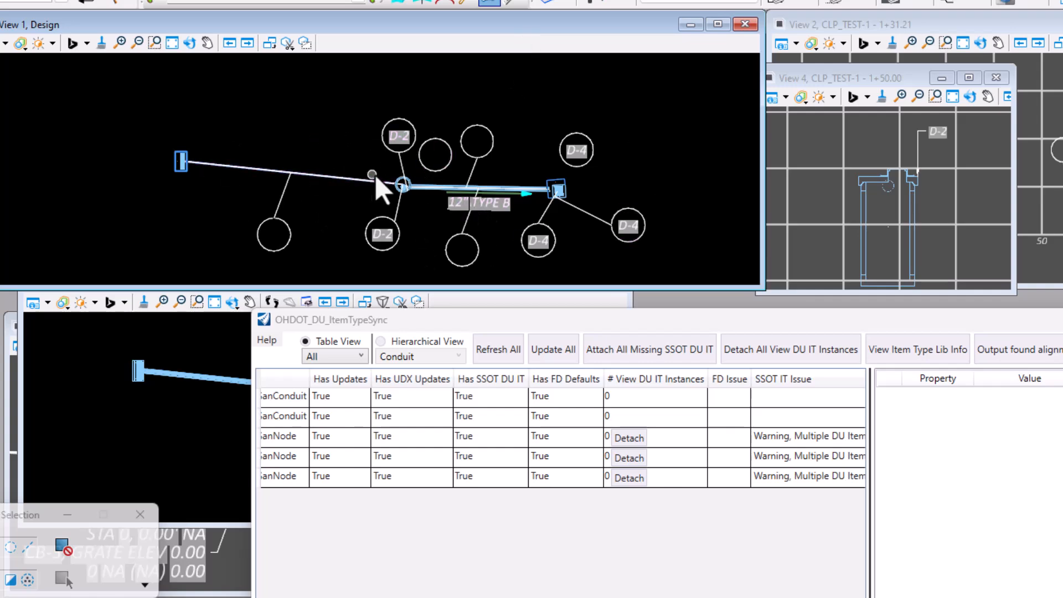
# Read through the OHDOT_StormSanNode item properties on manhole node D-2 to check for duplicates, then clear the selection
pyautogui.click(403, 185)
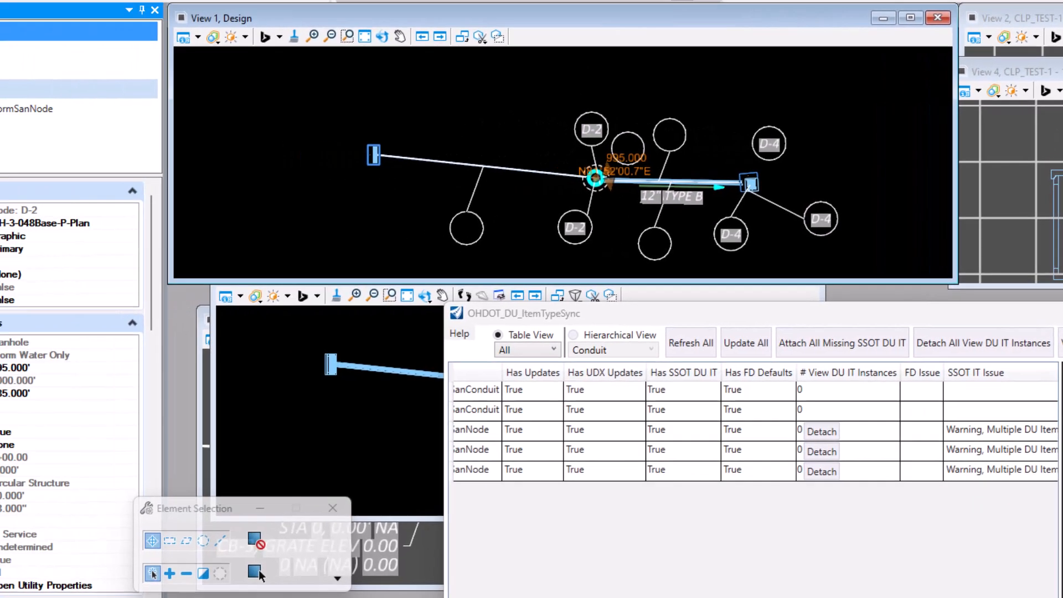
pyautogui.click(110, 101)
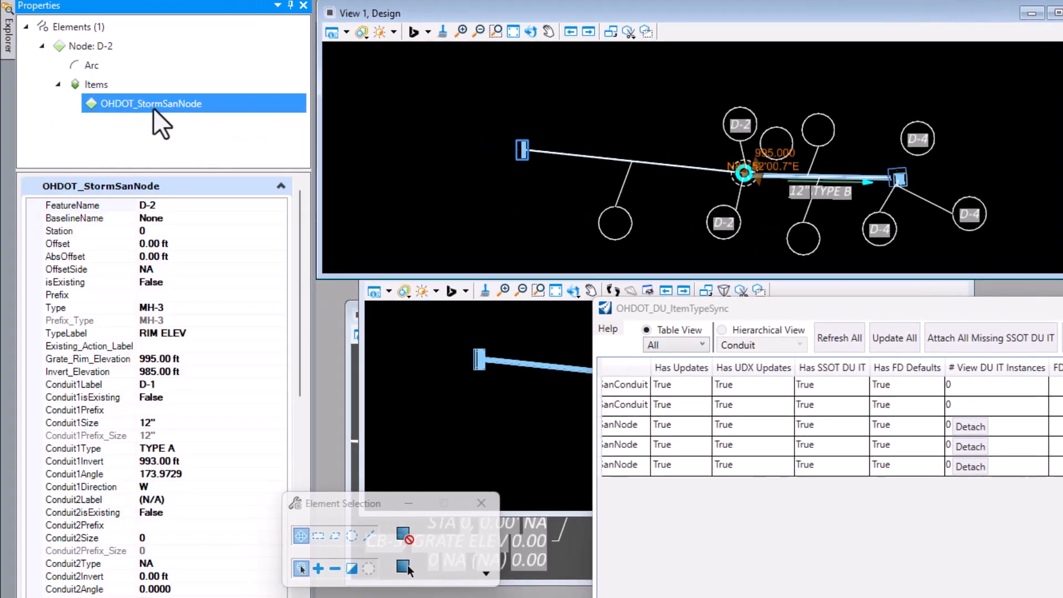
pyautogui.scroll(-2, 142, 247)
pyautogui.scroll(-5, 149, 260)
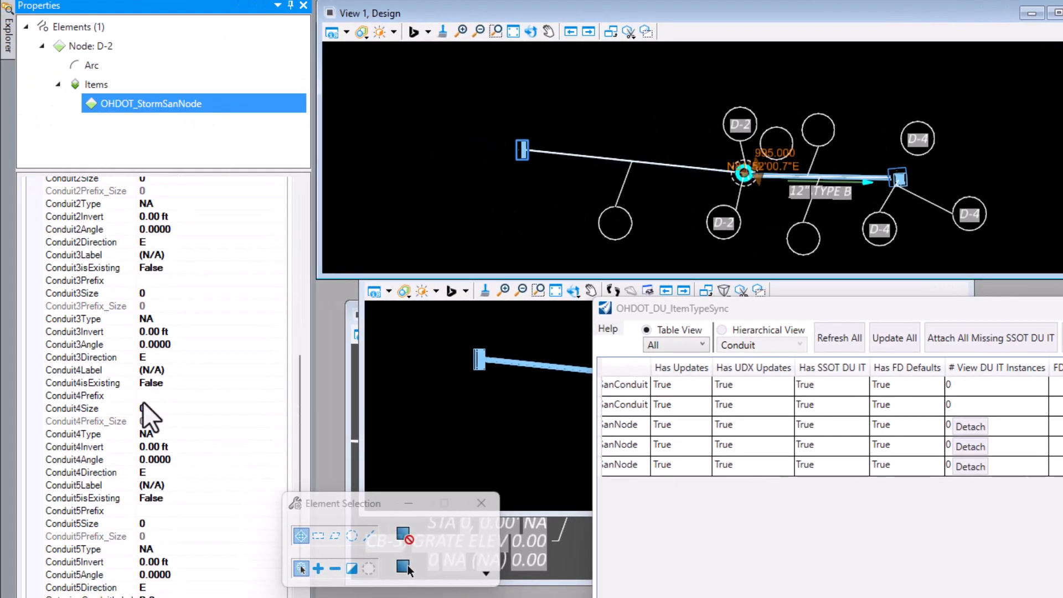
pyautogui.scroll(3, 179, 435)
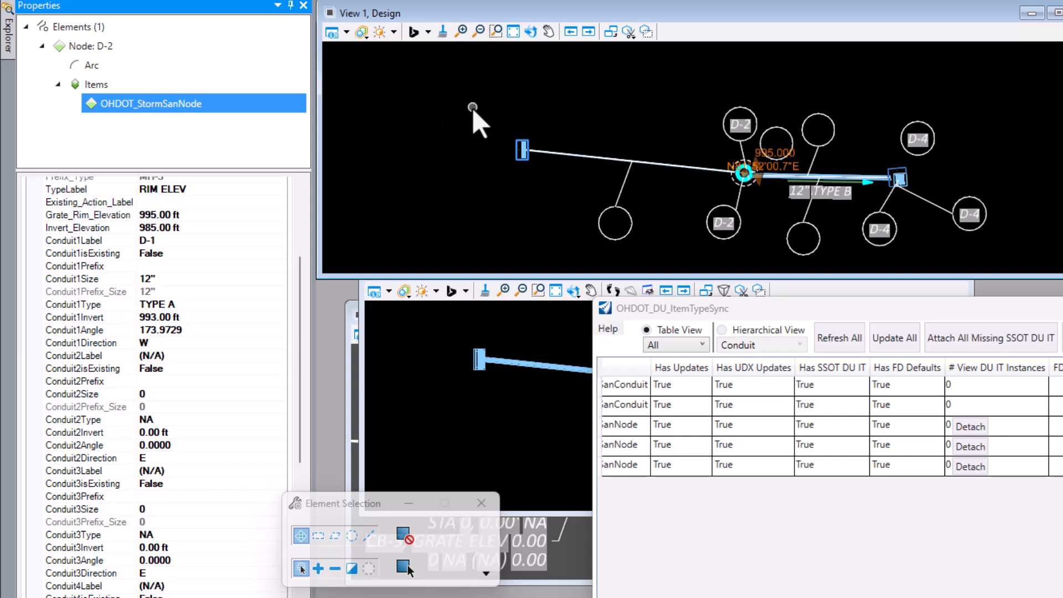
pyautogui.click(472, 107)
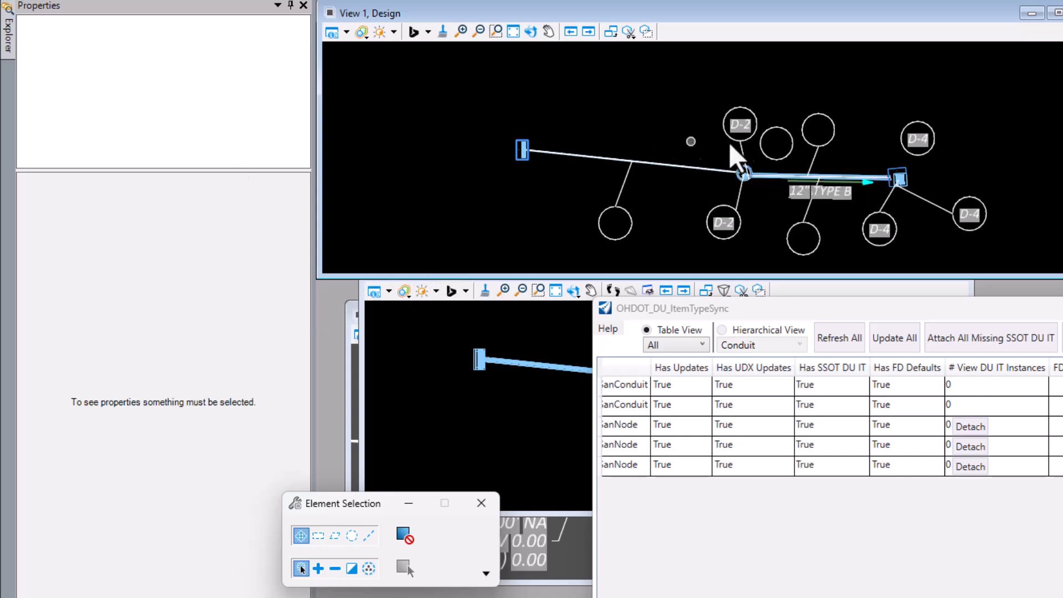
# Review the sync table's status columns and the property values of the first OHDOT_StormSanConduit row
pyautogui.moveTo(1002, 314); pyautogui.dragTo(782, 270)
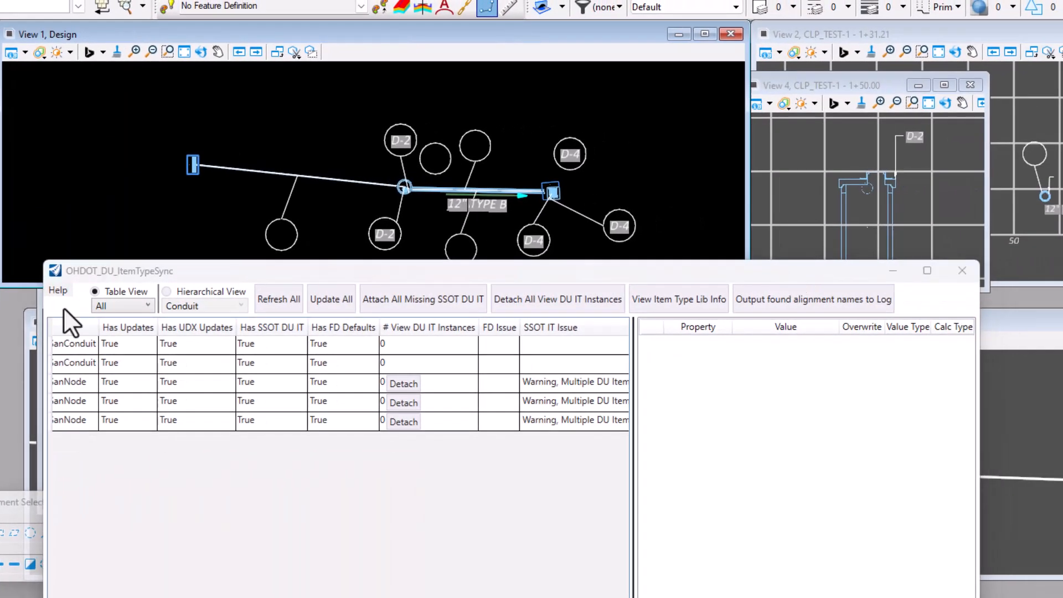
pyautogui.moveTo(507, 277); pyautogui.dragTo(703, 181)
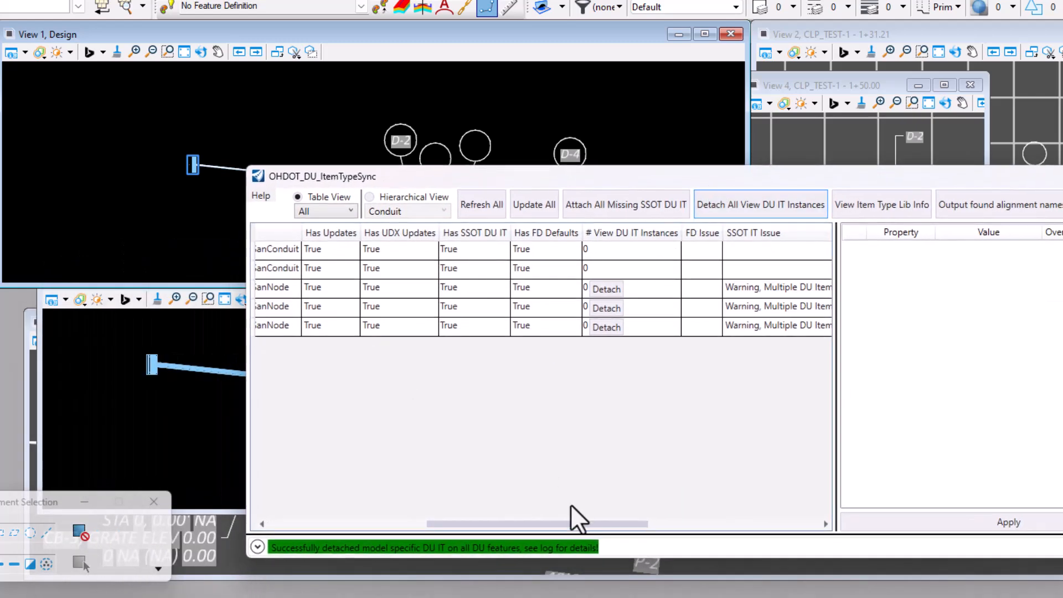
pyautogui.moveTo(570, 524); pyautogui.dragTo(533, 524)
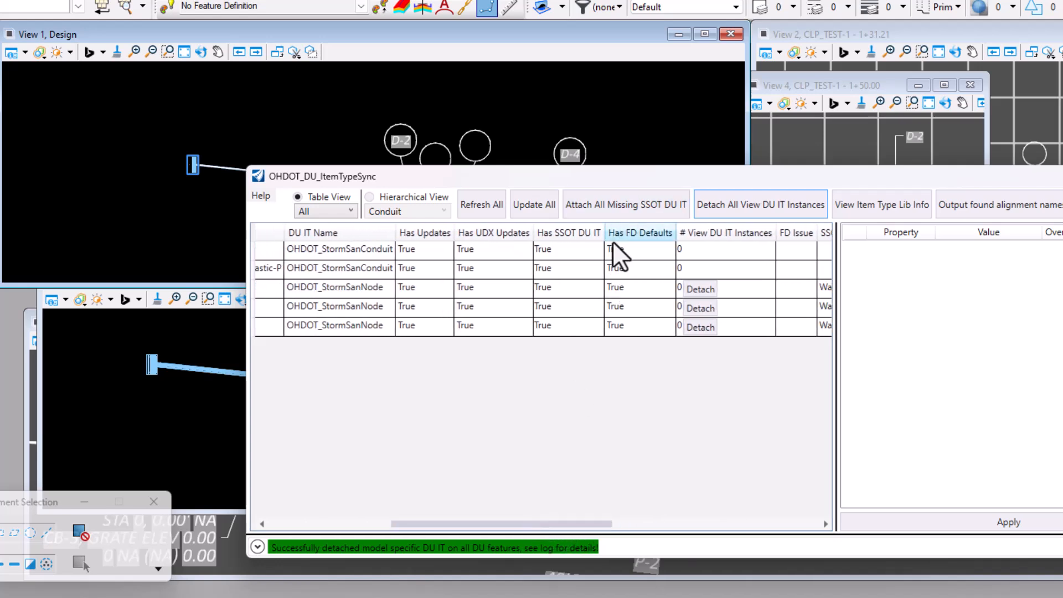
pyautogui.moveTo(614, 167); pyautogui.dragTo(471, 267)
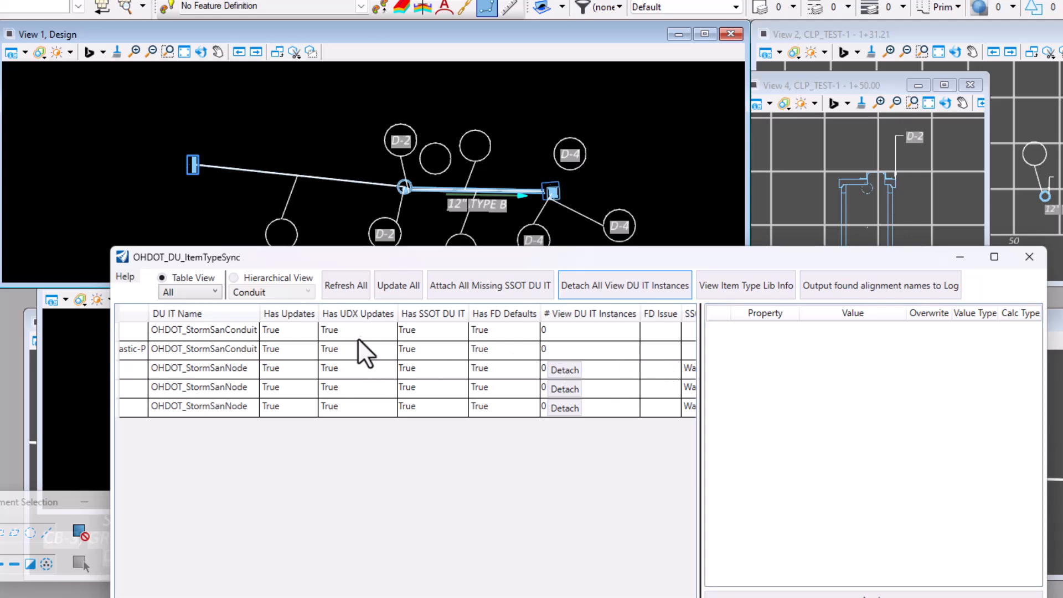
pyautogui.click(448, 332)
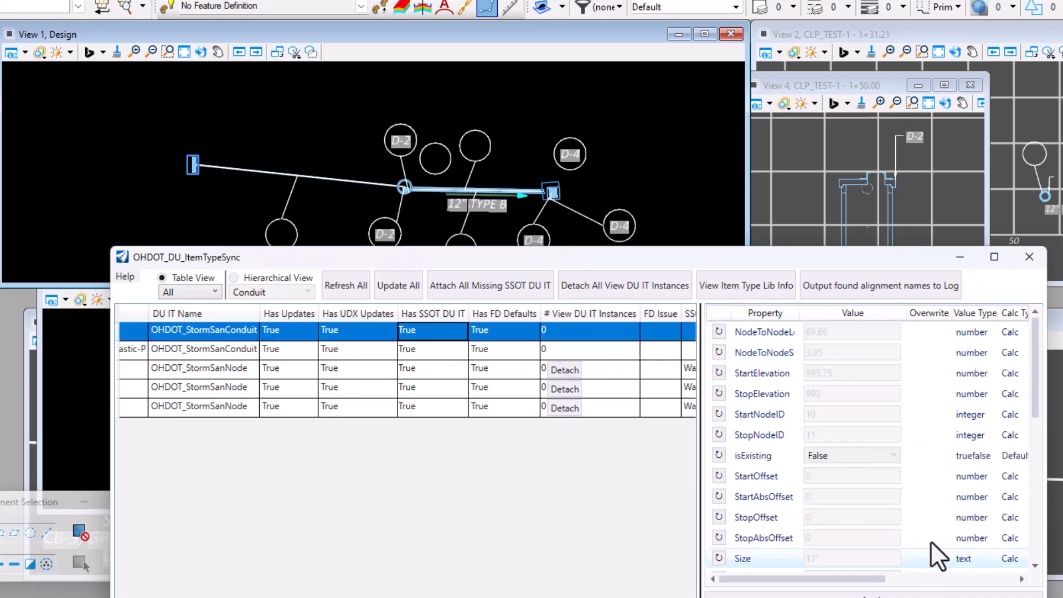
pyautogui.scroll(-2, 946, 463)
pyautogui.scroll(2, 930, 449)
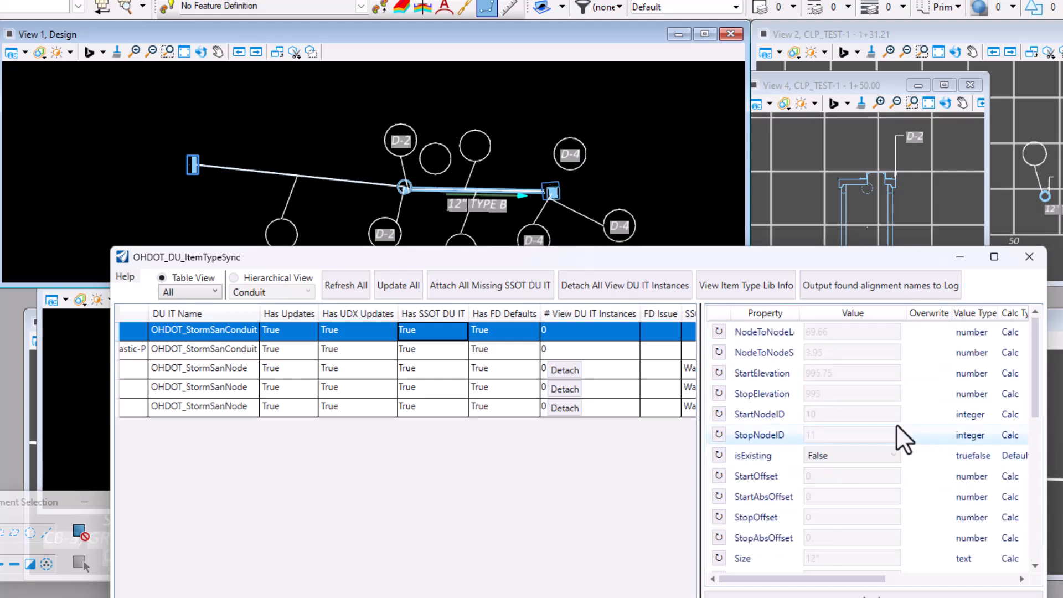
pyautogui.moveTo(501, 255); pyautogui.dragTo(567, 243)
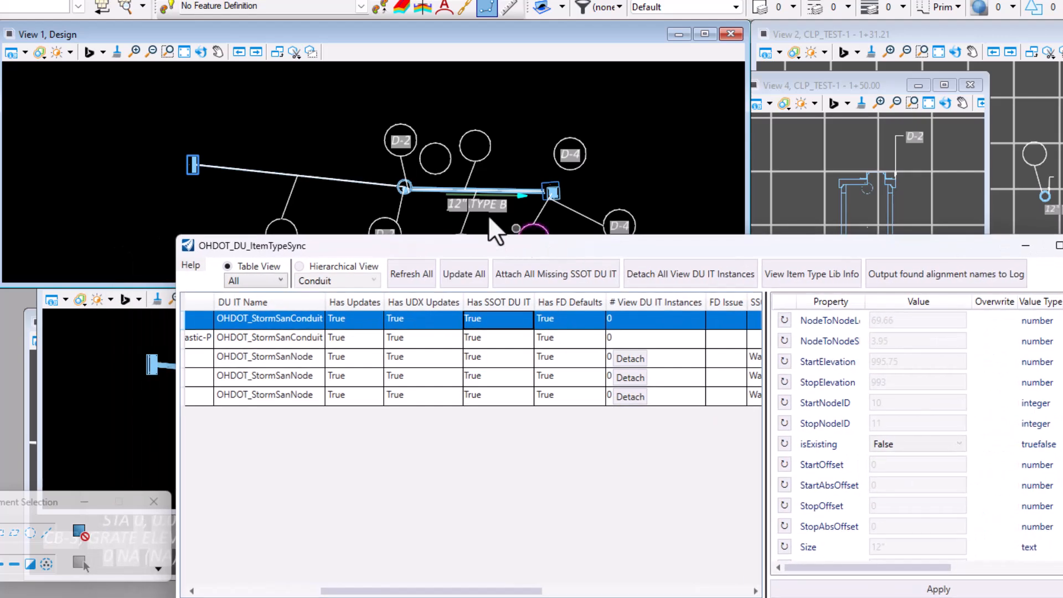
# Attach all missing SSOT item types to the drainage features and review the resulting rows in the sync table
pyautogui.click(546, 275)
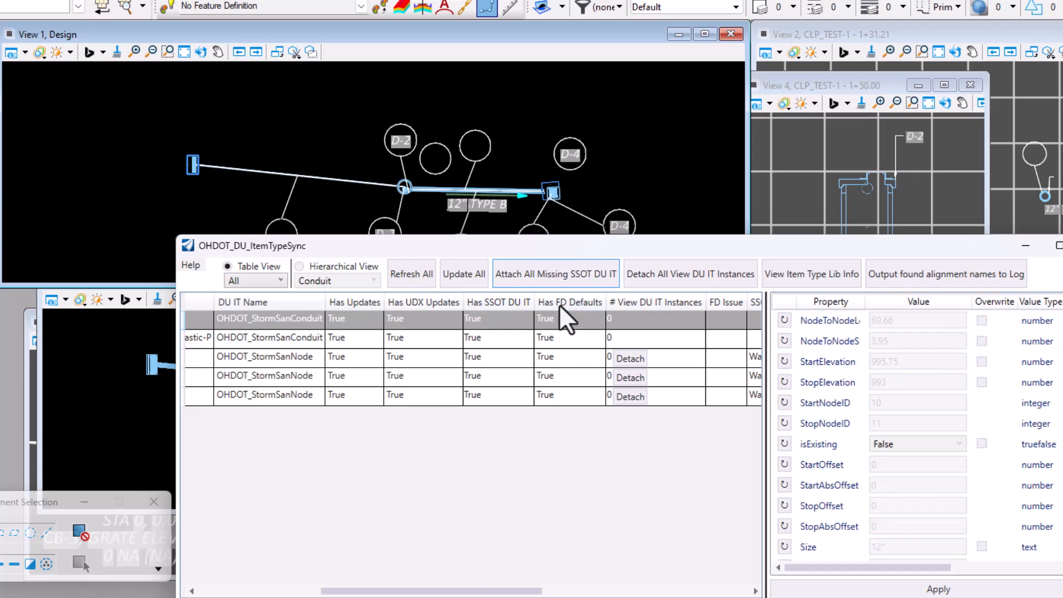
pyautogui.click(581, 284)
pyautogui.moveTo(560, 246); pyautogui.dragTo(468, 161)
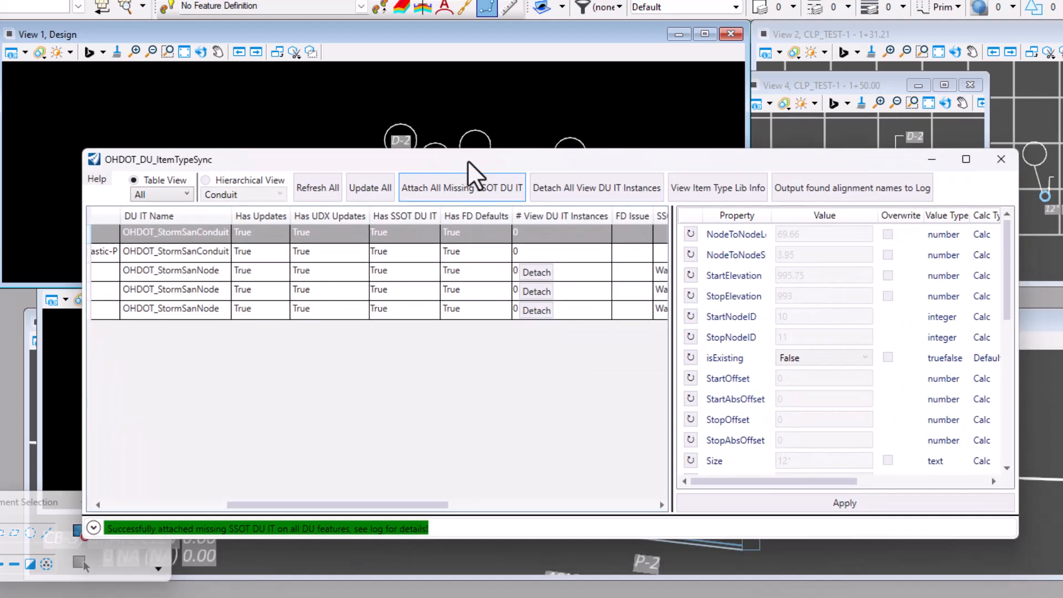
pyautogui.moveTo(440, 504); pyautogui.dragTo(419, 506)
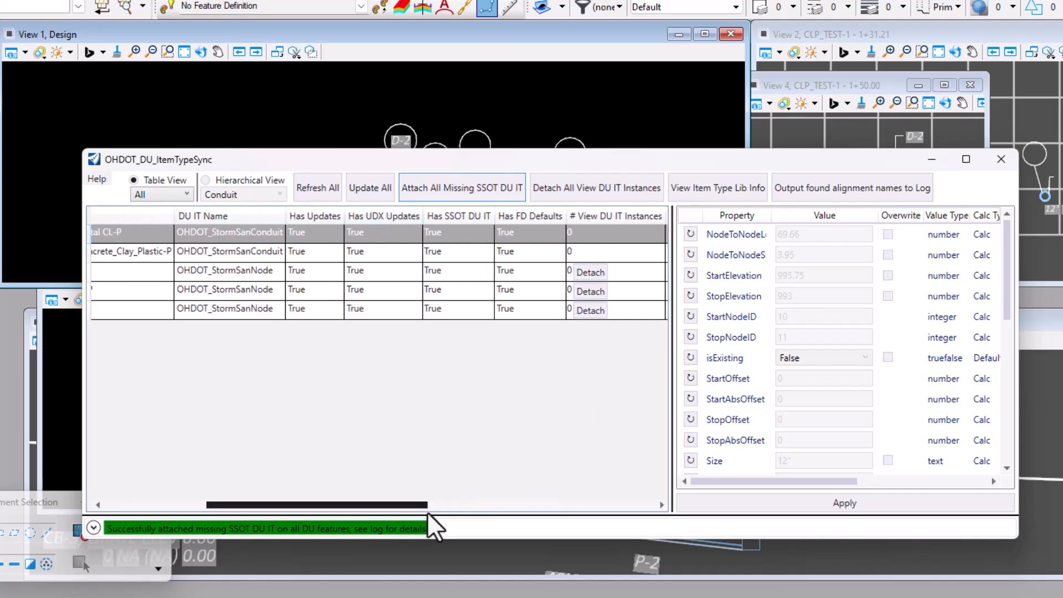
pyautogui.moveTo(416, 506); pyautogui.dragTo(408, 507)
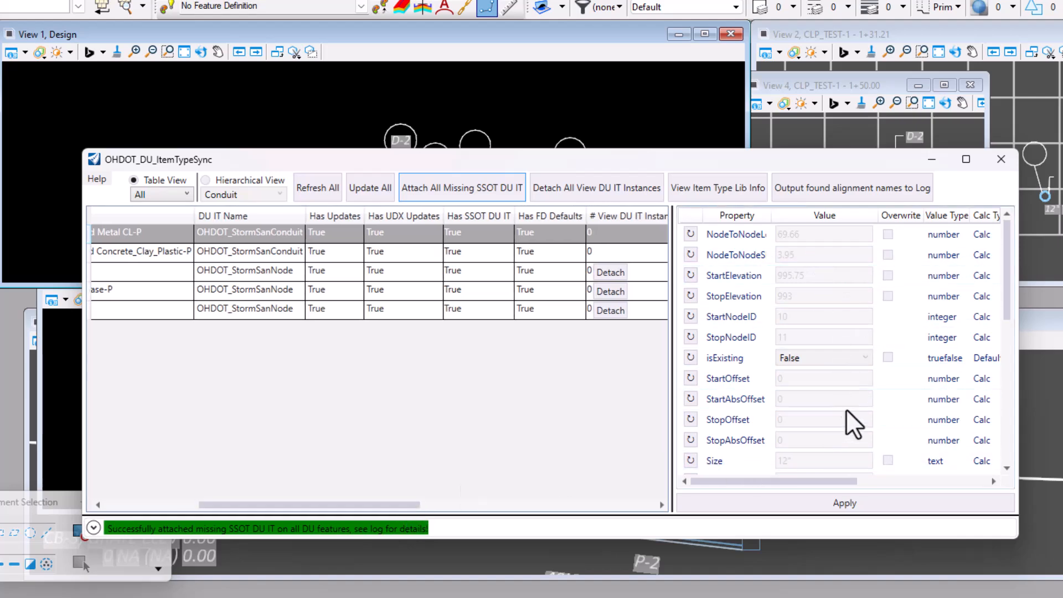
pyautogui.moveTo(546, 166); pyautogui.dragTo(615, 255)
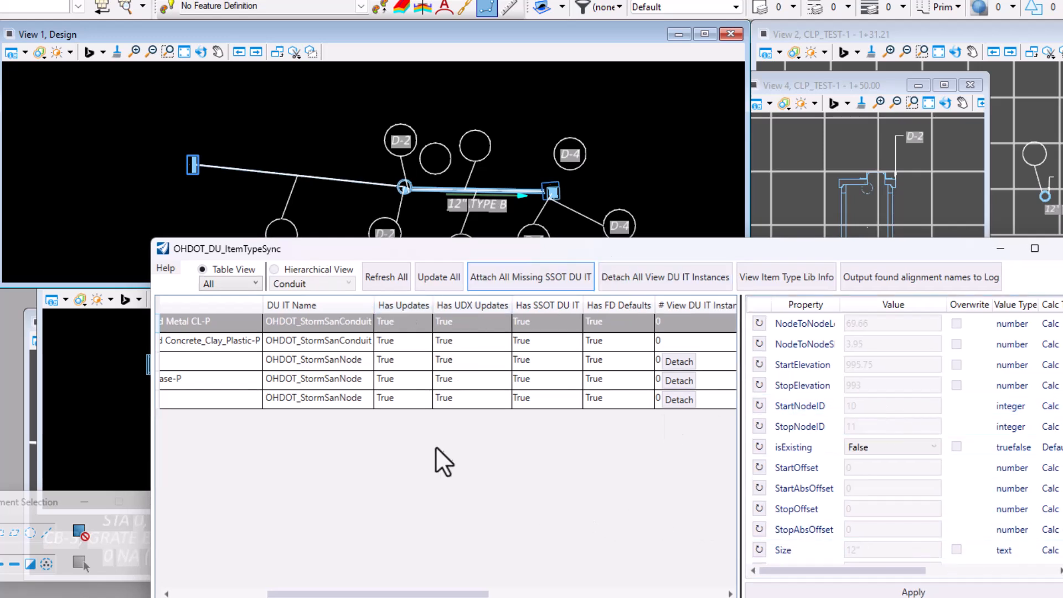
# Update all drainage item types, then minimise the sync tool and the 3D view to uncover the profile labels
pyautogui.click(454, 278)
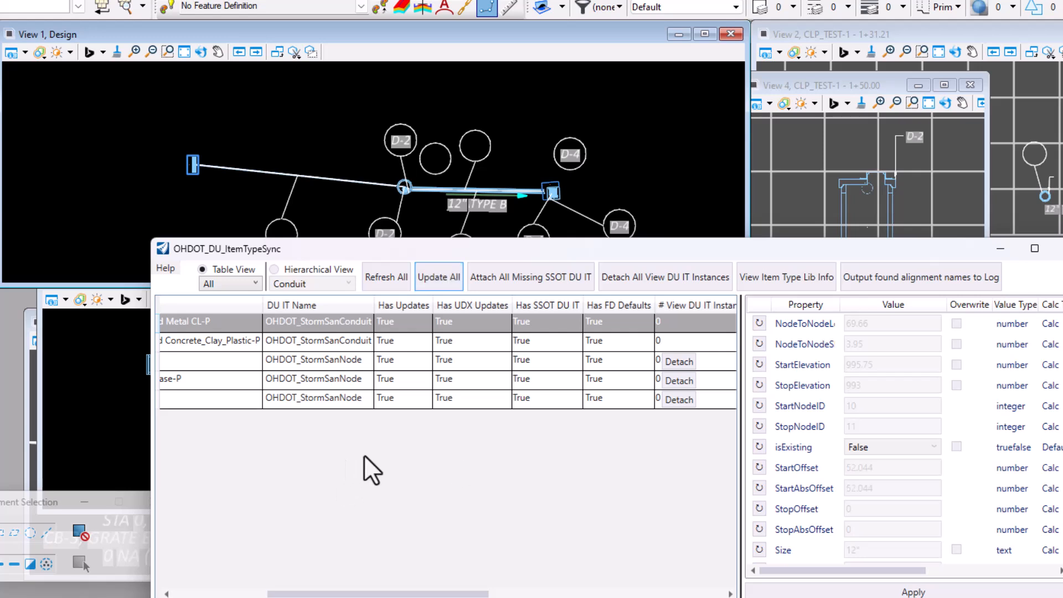
pyautogui.moveTo(800, 245); pyautogui.dragTo(683, 207)
pyautogui.click(883, 212)
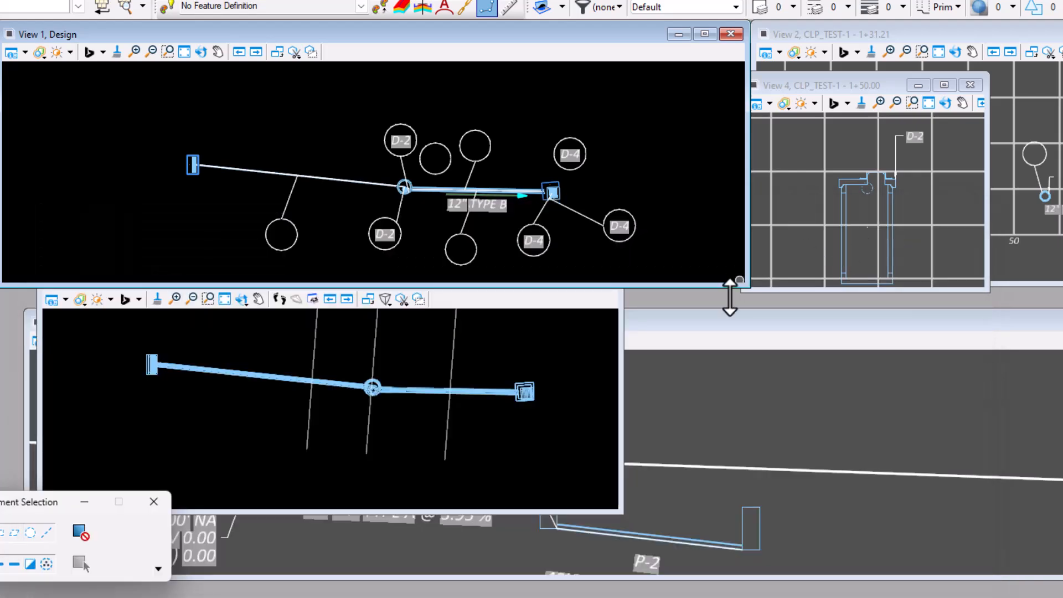
pyautogui.click(619, 308)
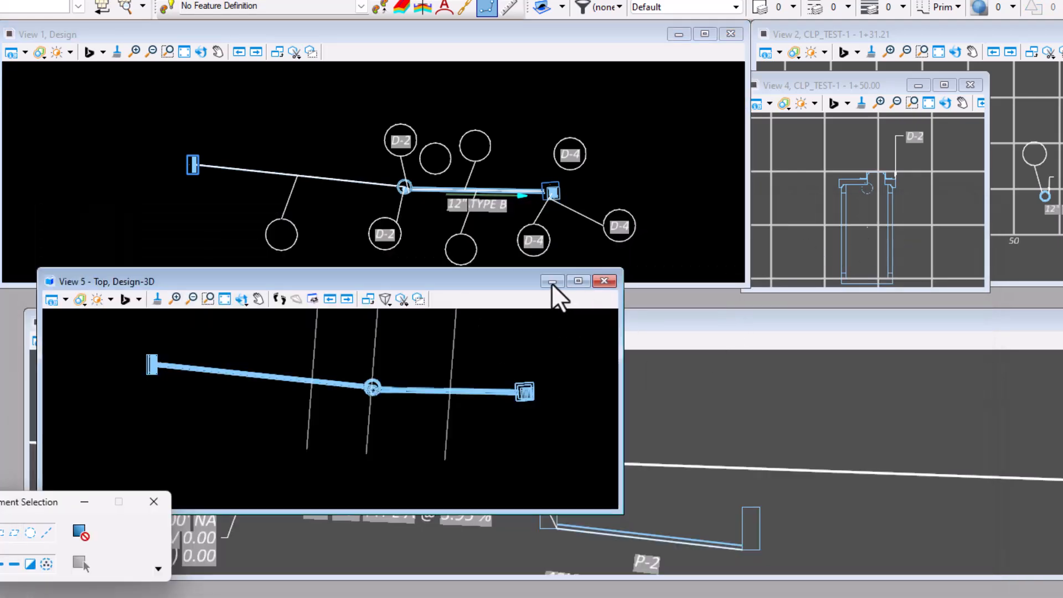
pyautogui.click(552, 284)
pyautogui.scroll(-4, 588, 368)
pyautogui.scroll(2, 423, 446)
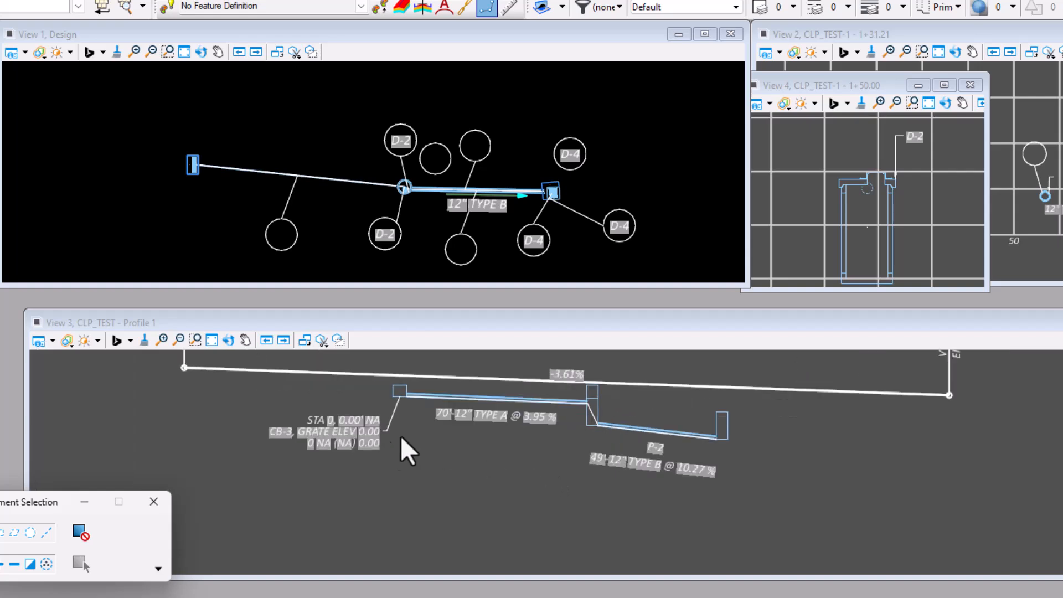
# Check the 12" TYPE A conduit label in Profile 1 and the drainage labels in the View 1 plan
pyautogui.click(538, 416)
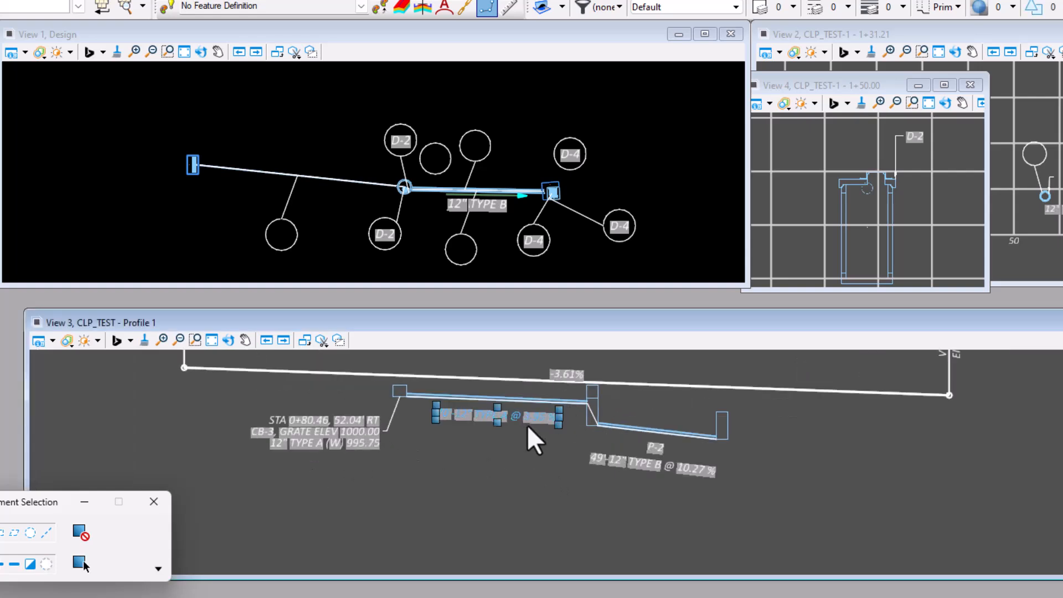
pyautogui.moveTo(530, 441); pyautogui.dragTo(530, 441)
pyautogui.click(525, 465)
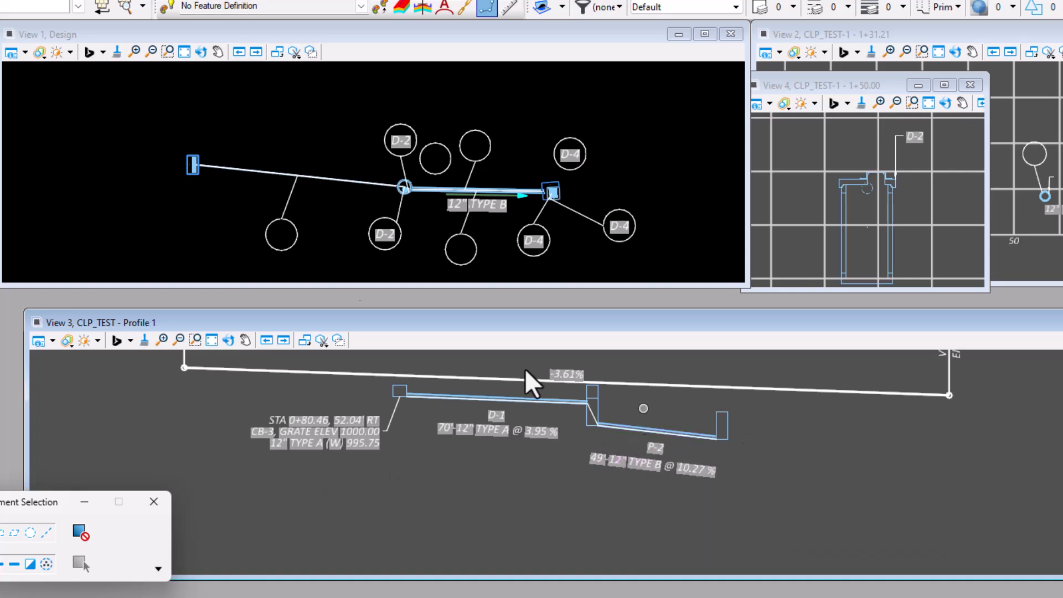
pyautogui.click(504, 38)
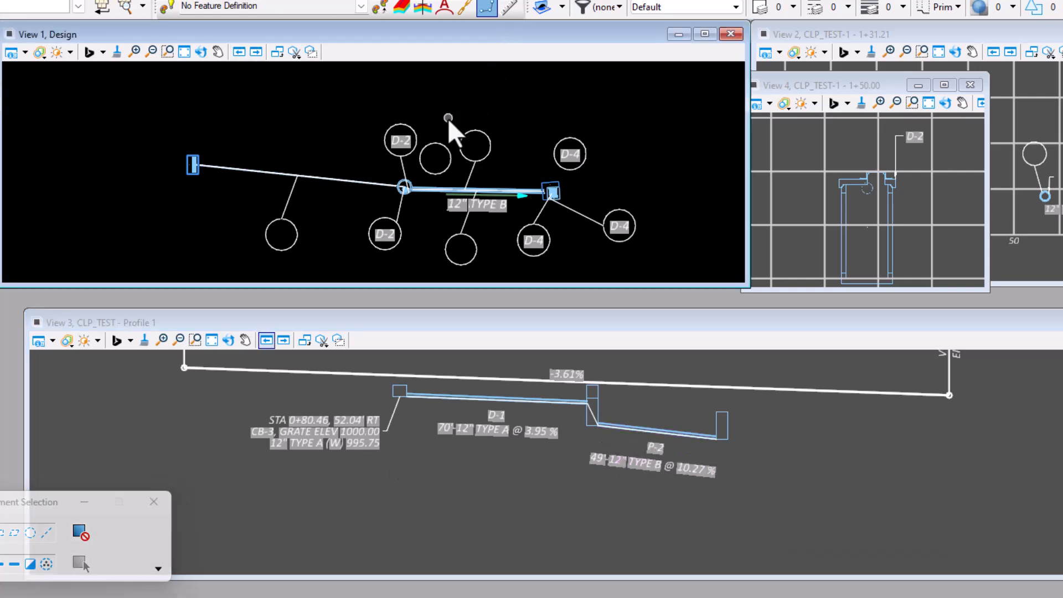
pyautogui.scroll(-1, 440, 96)
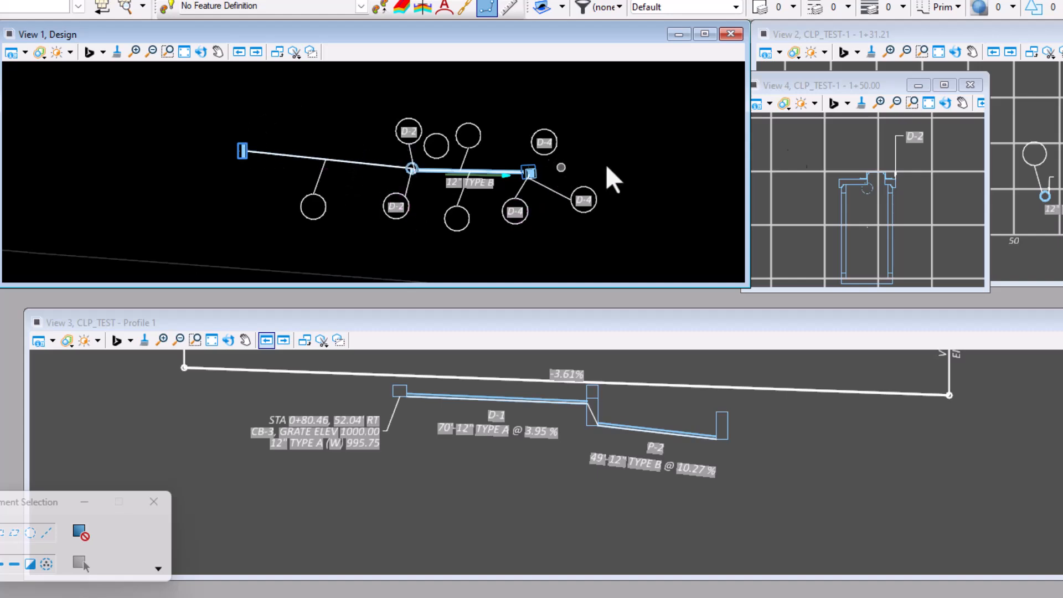
# Check the drainage labels in the View 2 (1+31.21) and View 4 (1+50.00) cross sections
pyautogui.click(1023, 29)
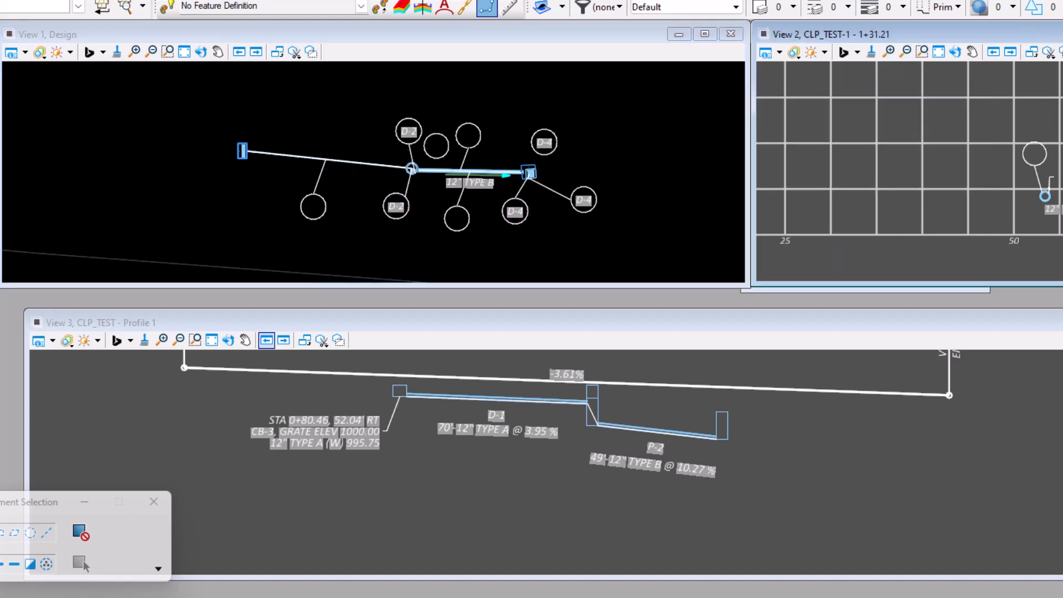
pyautogui.click(967, 289)
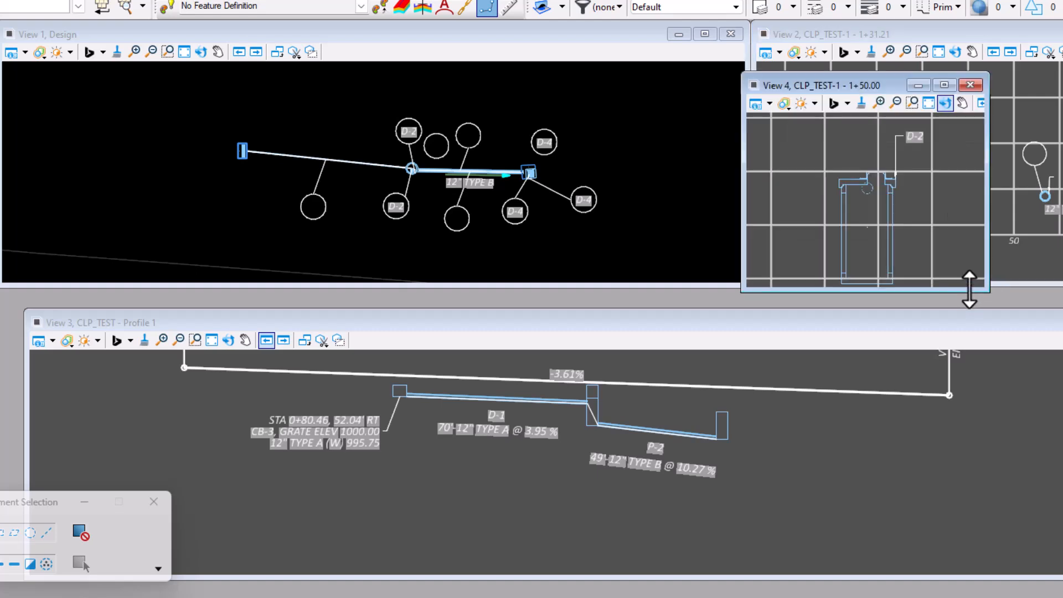
pyautogui.scroll(-2, 798, 158)
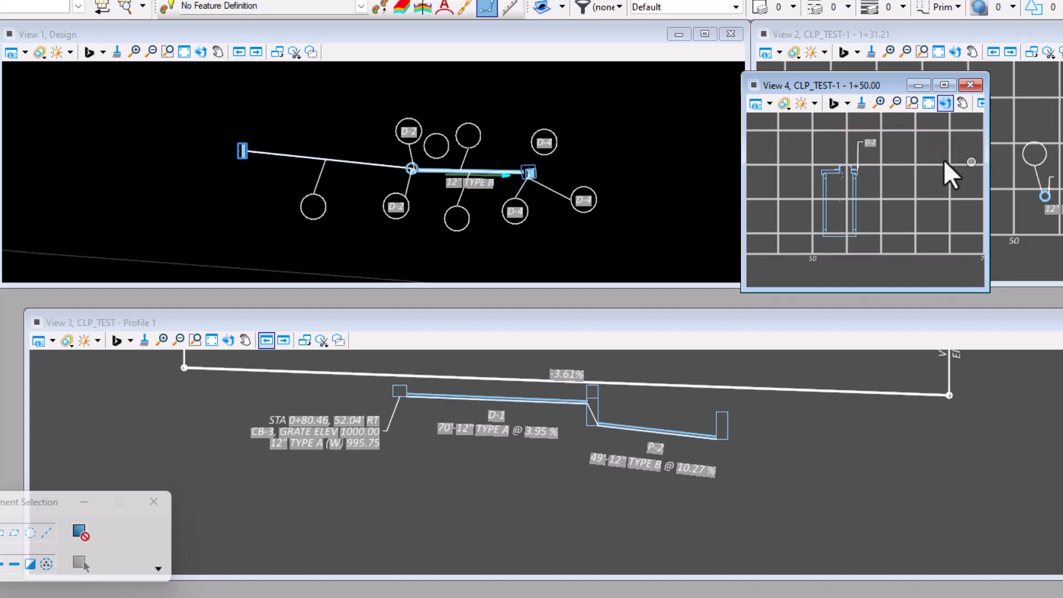
# Delete the three empty bubble labels above and below the 12" TYPE B conduit in the View 1 plan
pyautogui.click(488, 131)
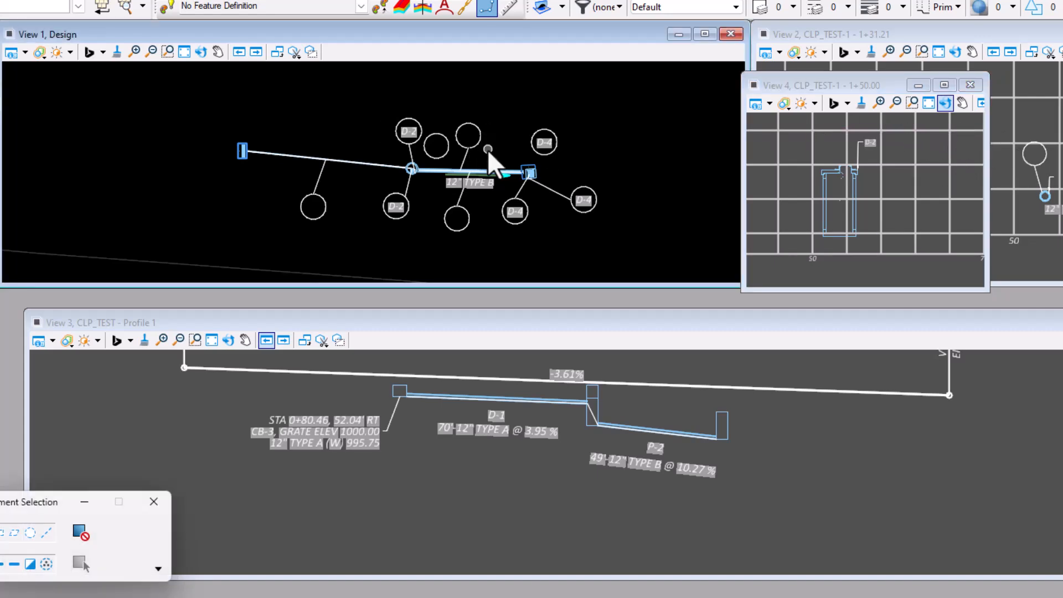
pyautogui.moveTo(470, 154); pyautogui.dragTo(430, 129)
pyautogui.press('Delete')
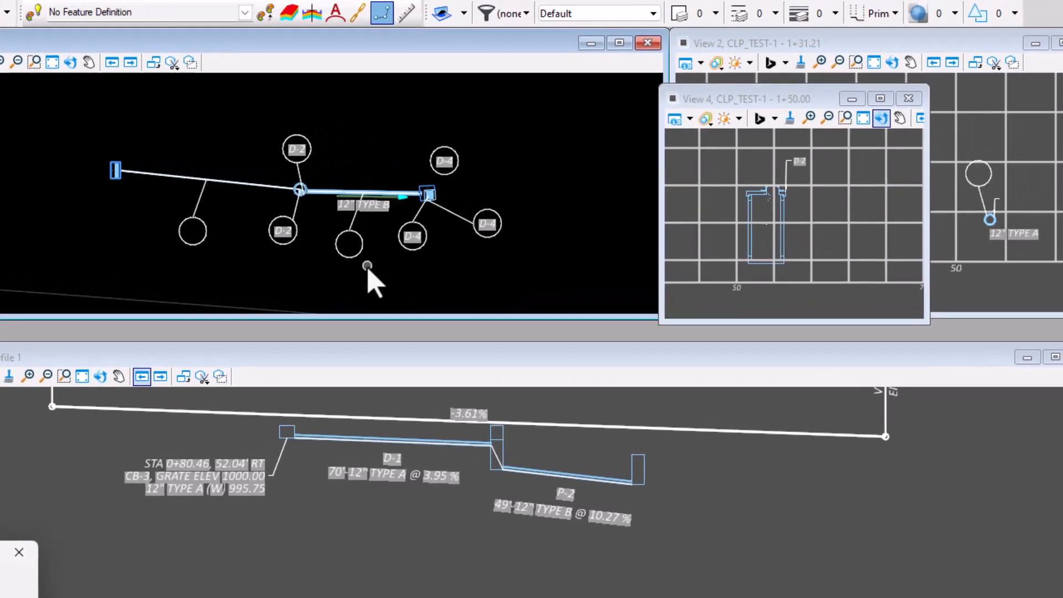
pyautogui.click(324, 232)
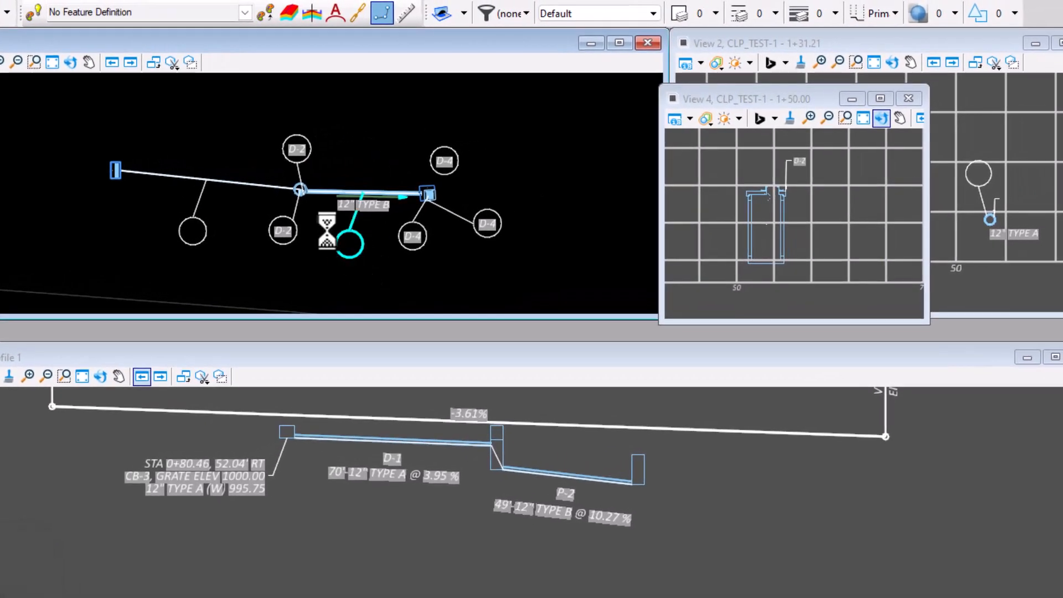
pyautogui.scroll(1, 450, 252)
# Inspect the 12" TYPE B conduit label in the View 1 plan and the 12" TYPE A label in the View 2 cross section
pyautogui.click(334, 195)
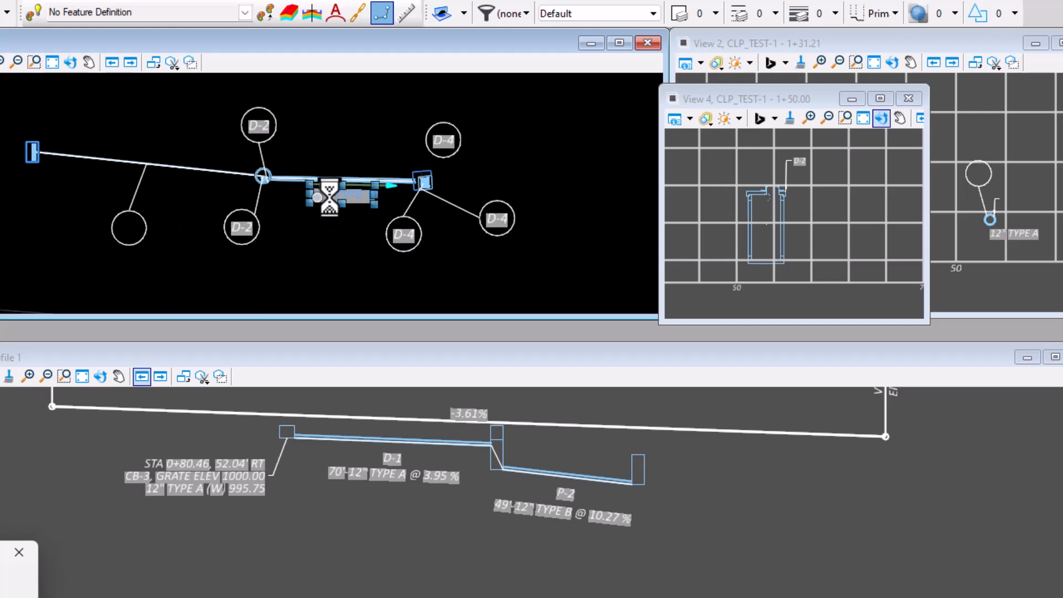
pyautogui.click(1034, 234)
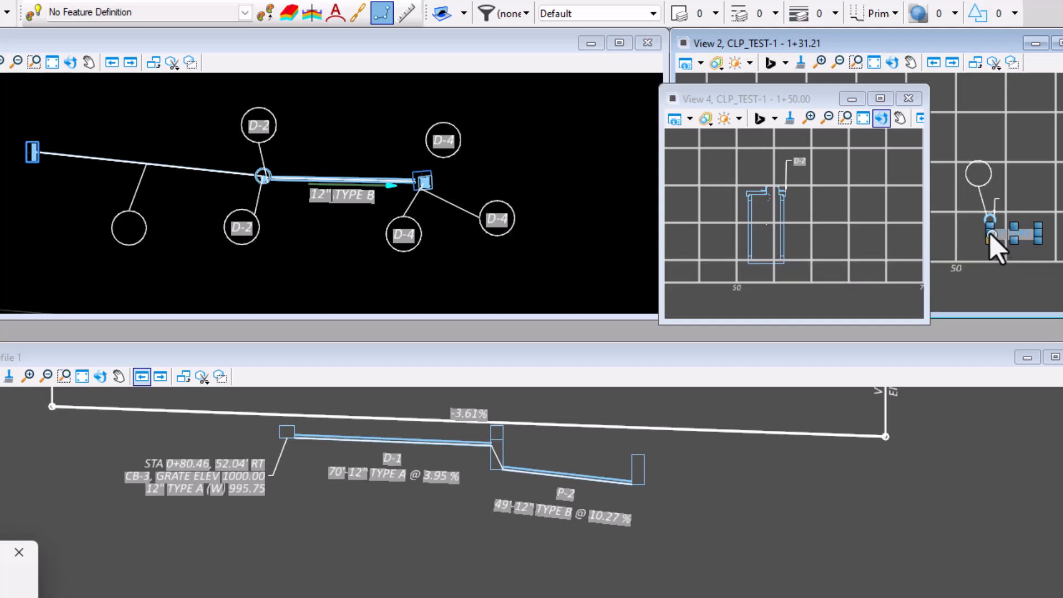
pyautogui.click(999, 256)
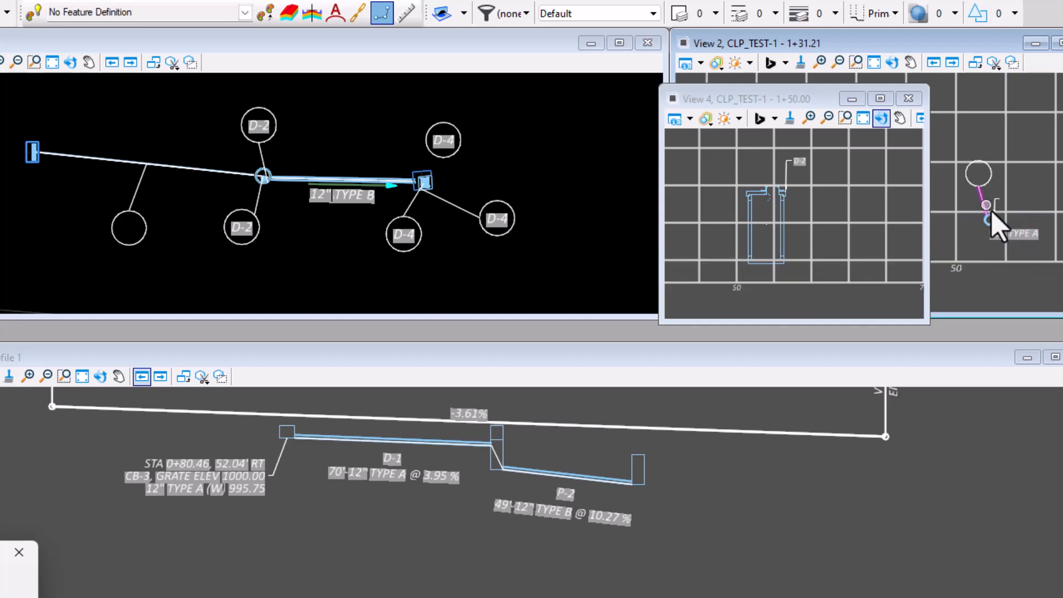